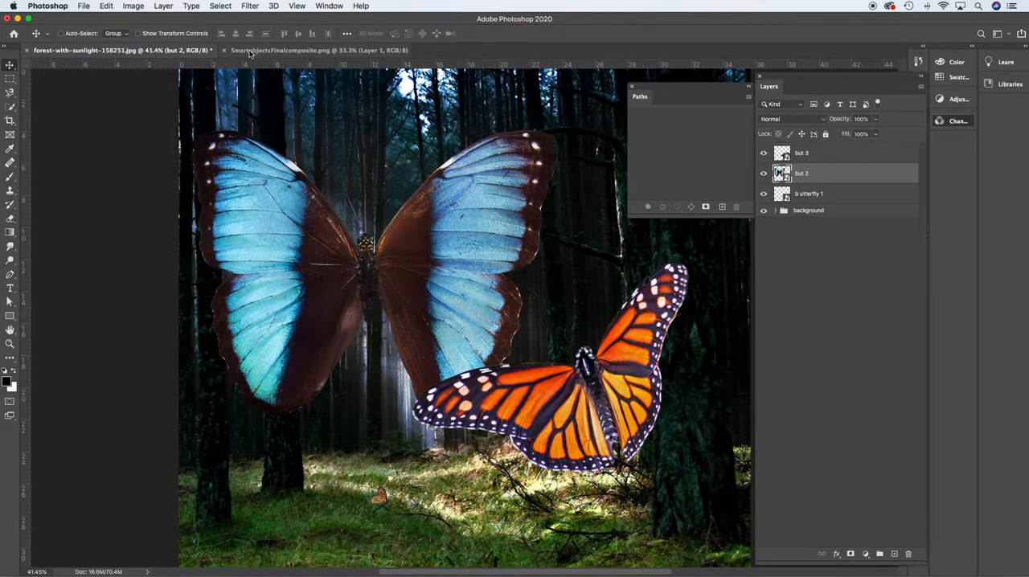
Step: Scale the large blue butterfly to about 28%, place it in the middle of the forest and rotate it about 35.5°
click(318, 51)
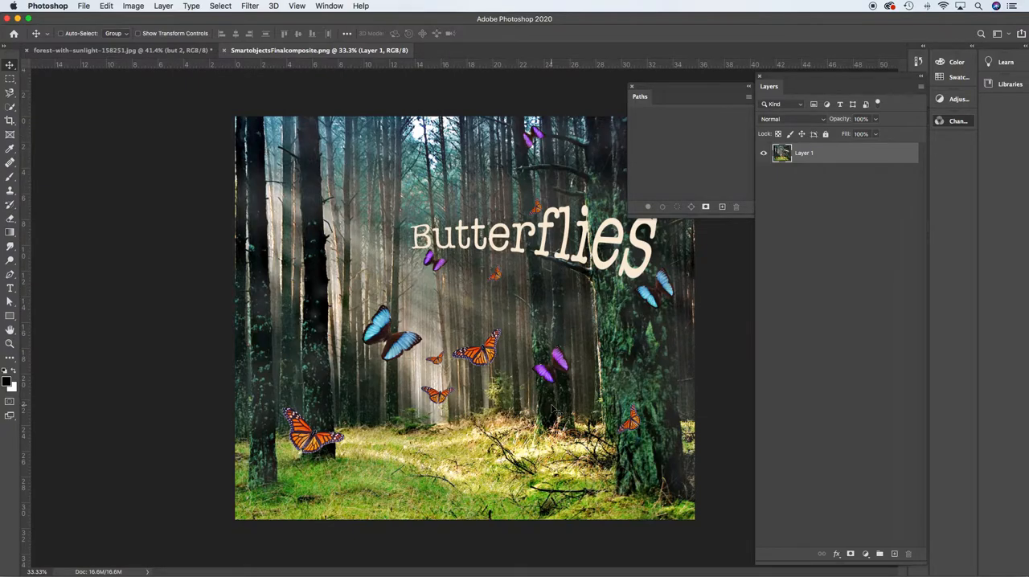
click(150, 51)
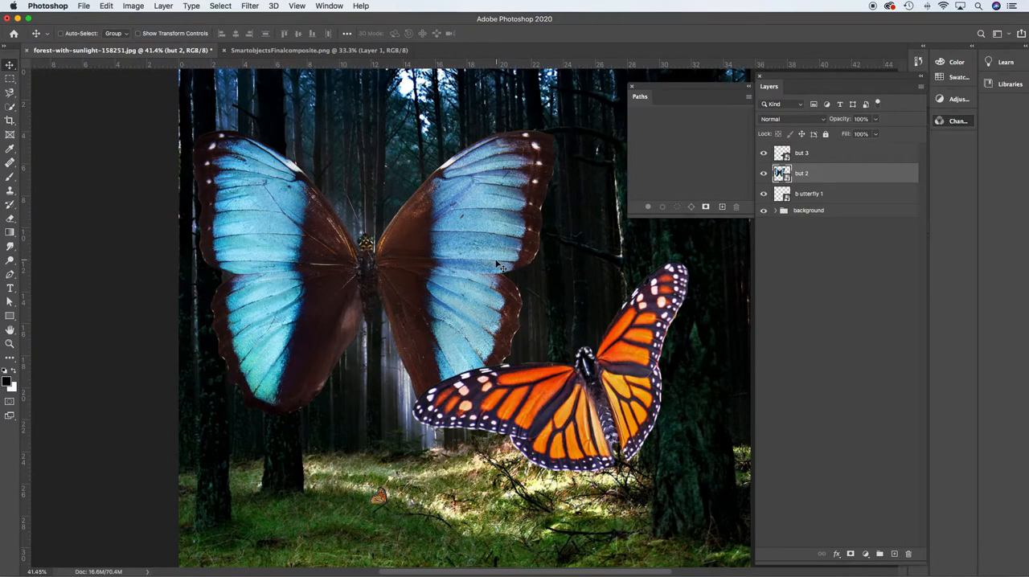
key(super)
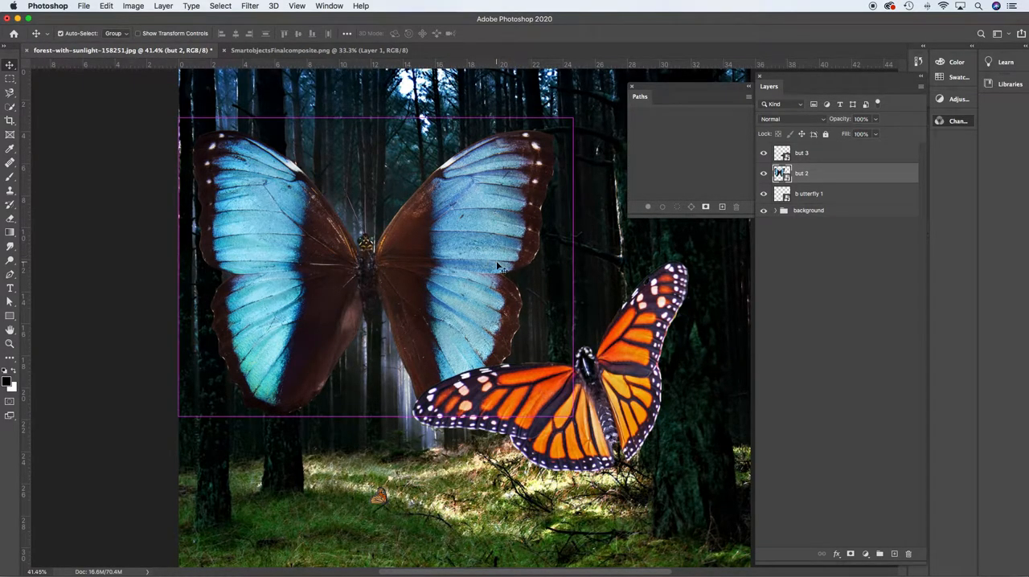
key(super+t)
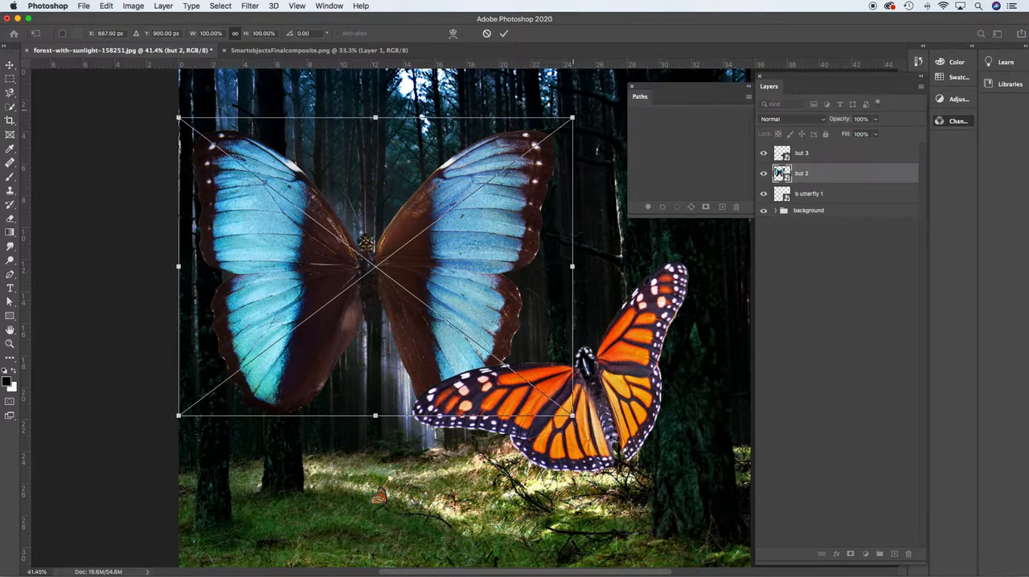
click(106, 5)
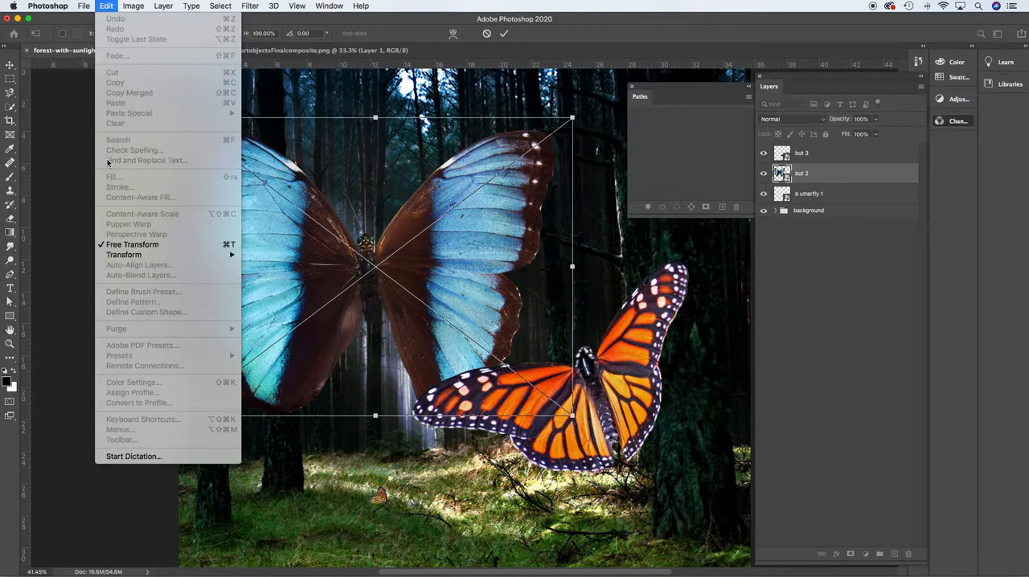
click(104, 5)
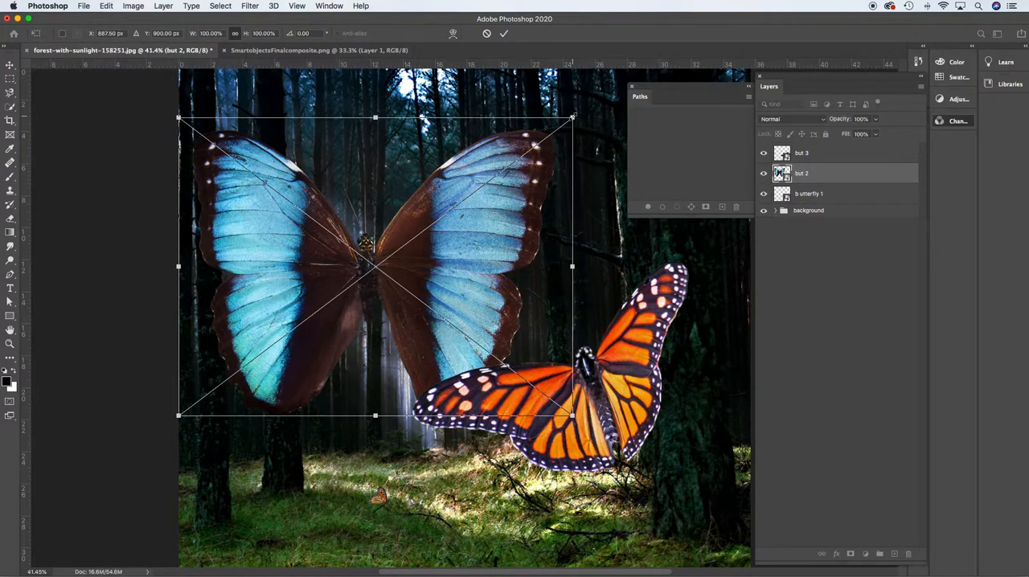
drag(572, 117, 287, 333)
drag(274, 372, 445, 267)
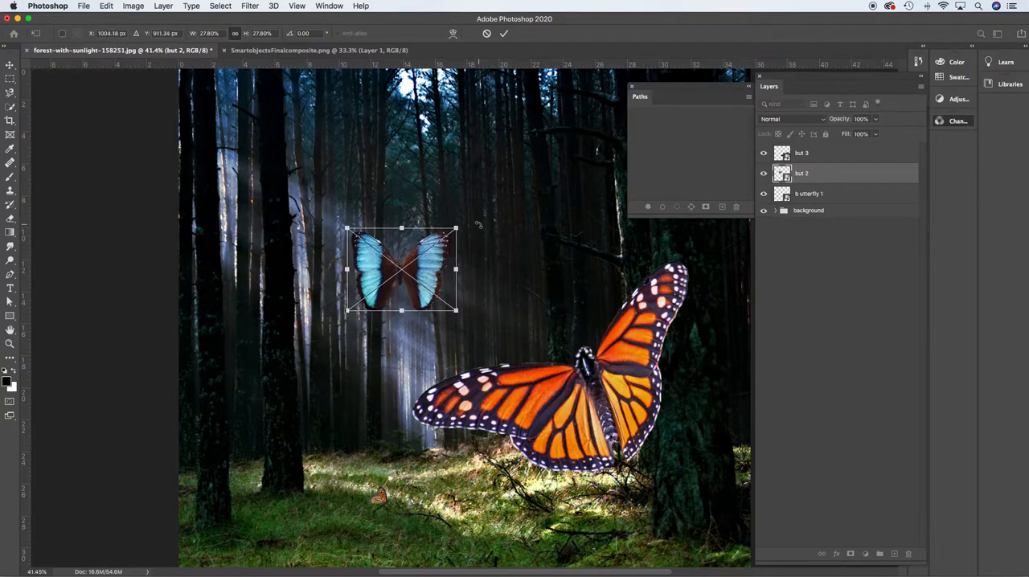
drag(465, 223, 529, 264)
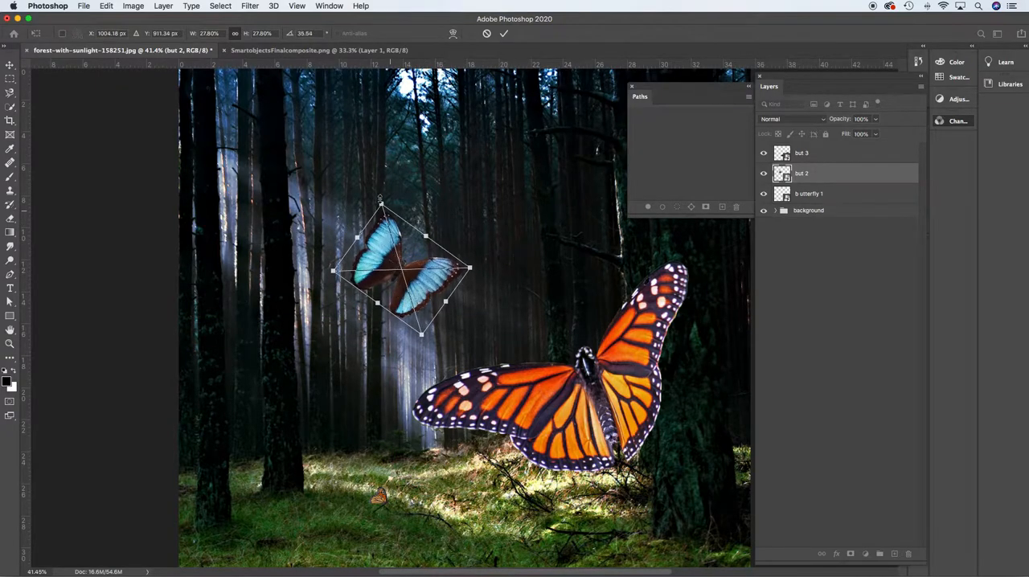
key(Return)
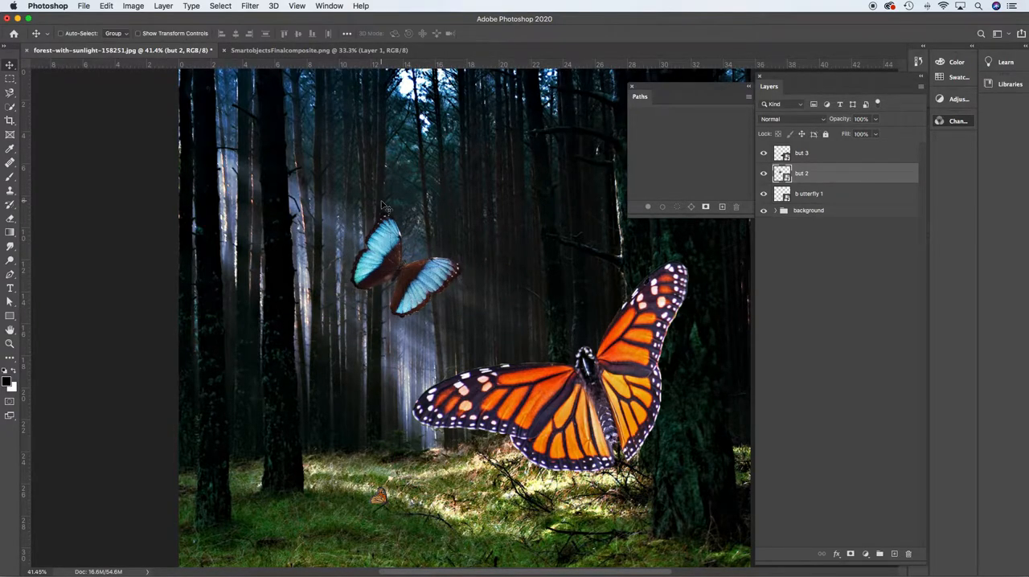
Step: Duplicate the but 2 layer and move the copy above and to the right of the original blue butterfly
drag(807, 175, 847, 178)
key(super+j)
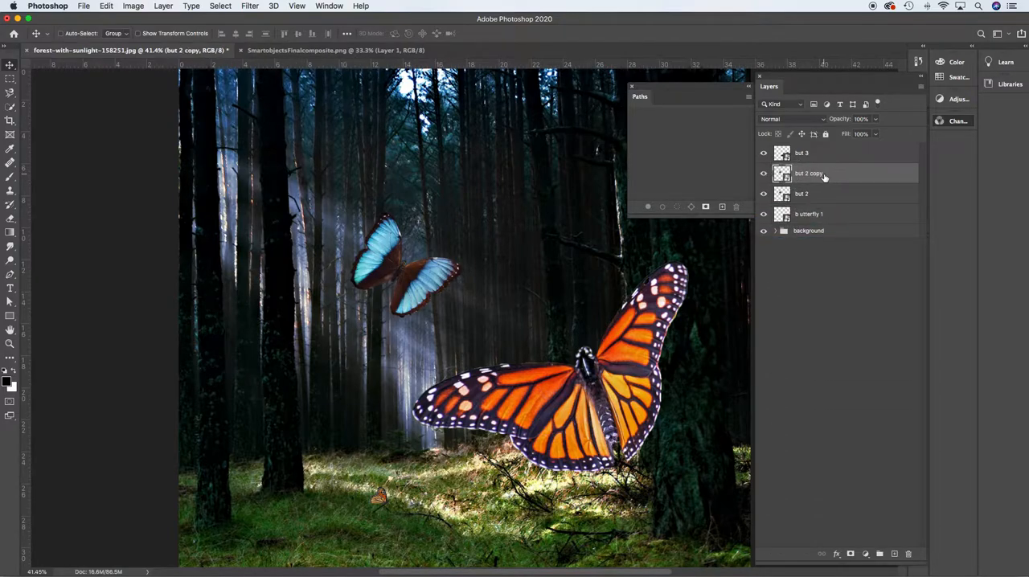
drag(437, 280, 521, 167)
Step: Scale the blue butterfly copy to about 7.2%, rotate it to about -34.7° and place it just left of the original
key(super)
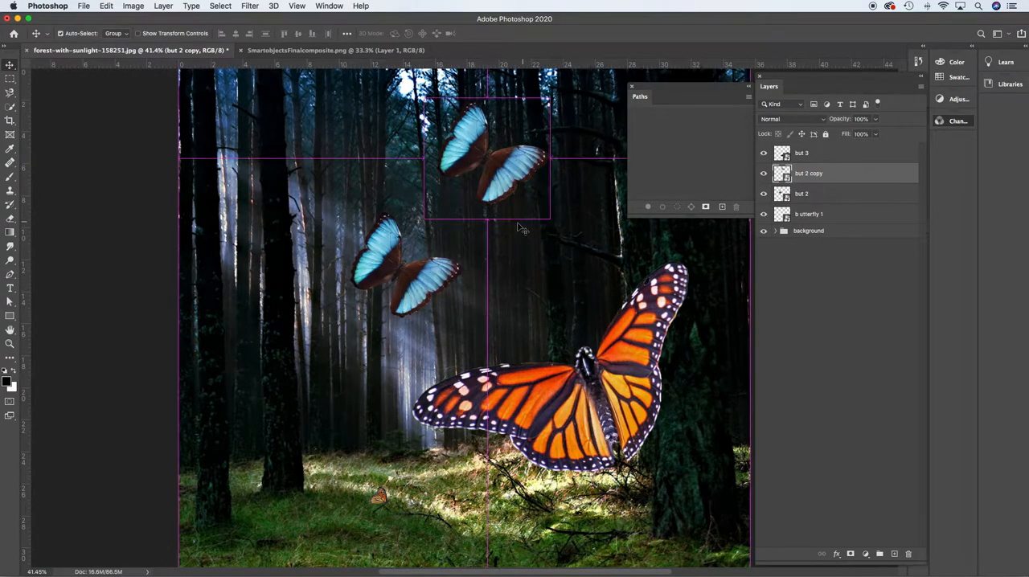
key(super+t)
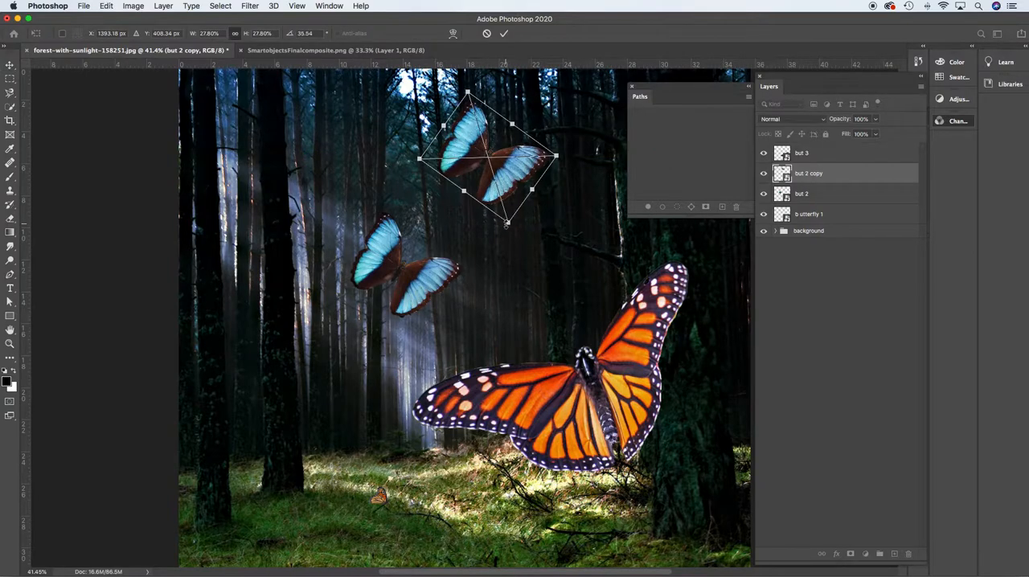
drag(507, 222, 465, 74)
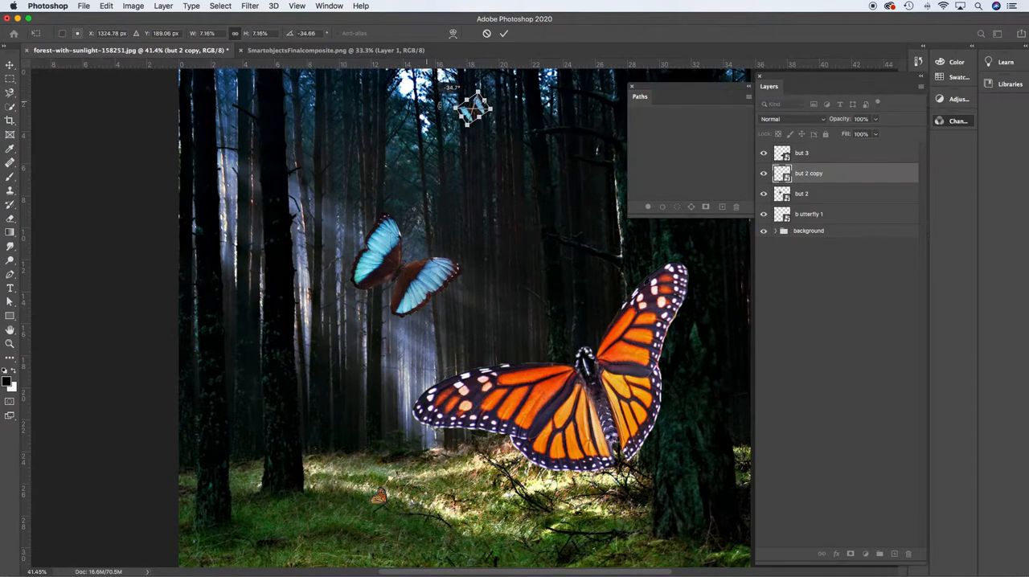
key(Return)
drag(460, 115, 350, 225)
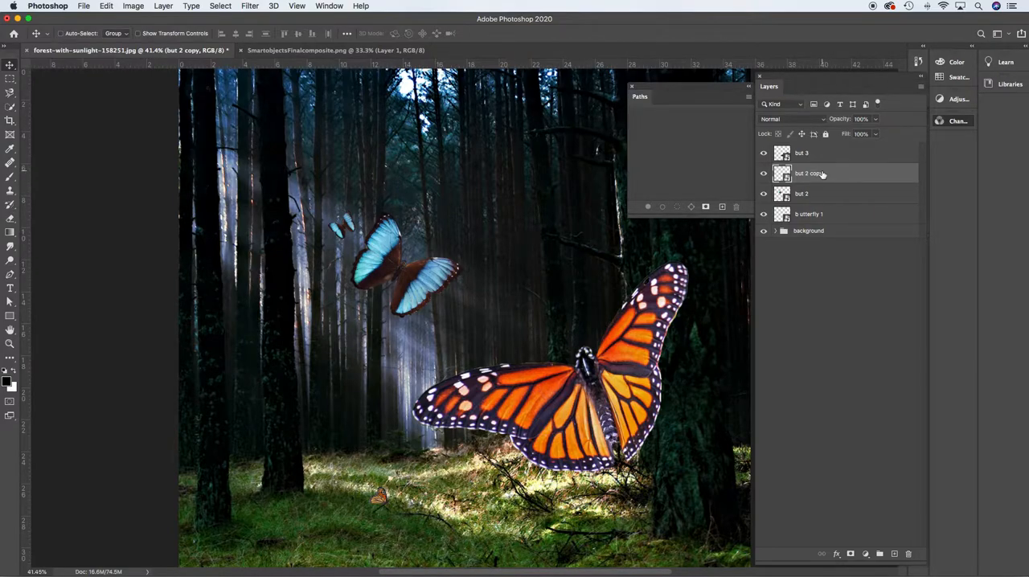
Step: Apply a Hue/Saturation adjustment with Colorize to the tiny butterfly copy, using hue 27 and saturation 63
click(134, 6)
mouse_move(145, 35)
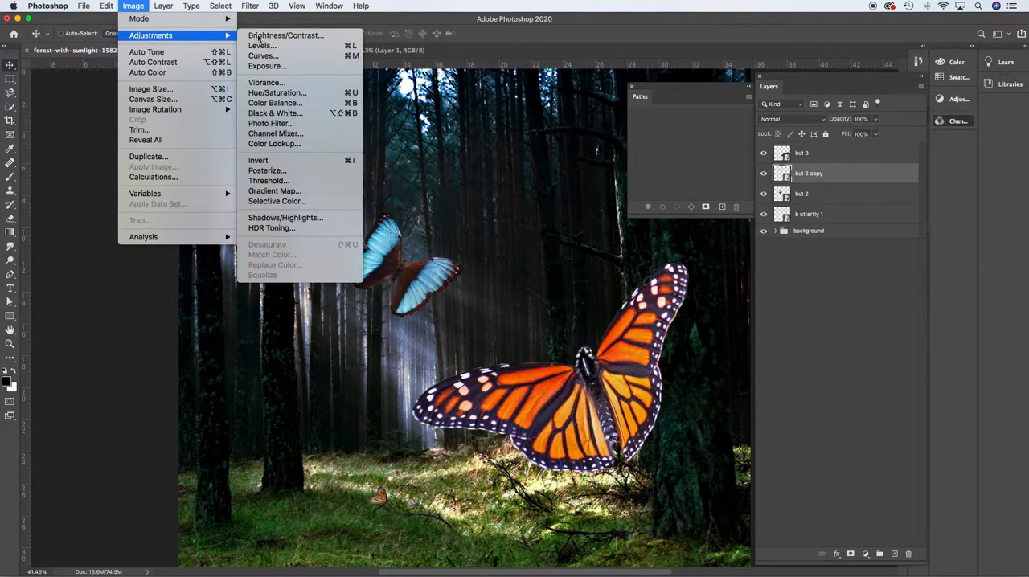
click(298, 94)
click(593, 269)
drag(440, 213, 503, 238)
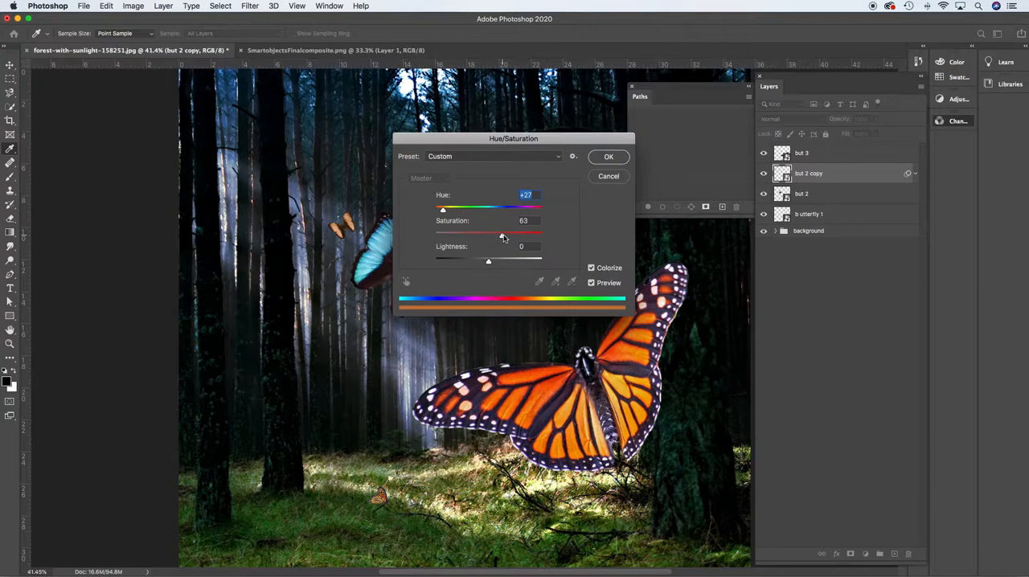
click(609, 156)
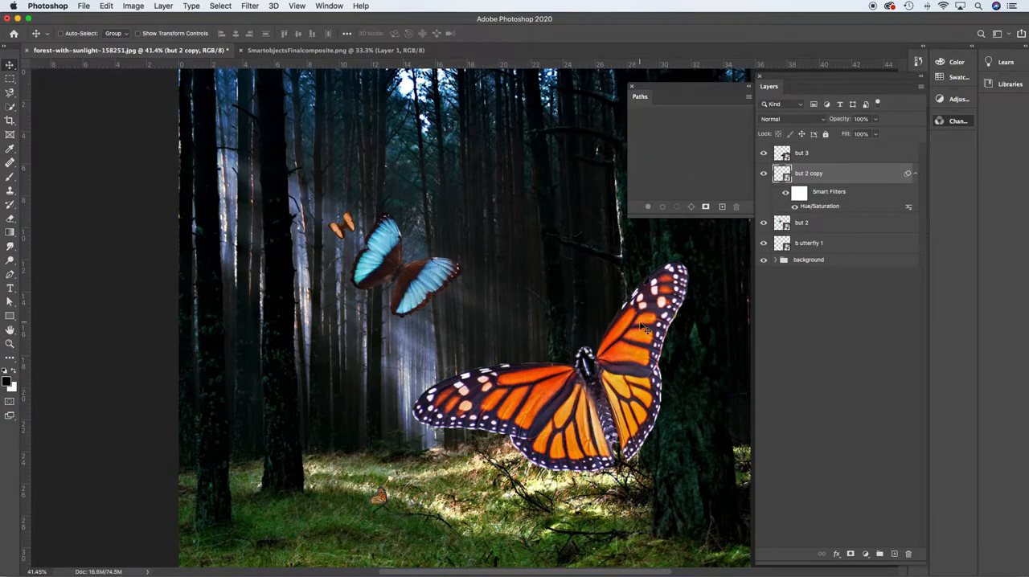
Step: Move the large monarch butterfly on the but 3 layer straight down to the lower edge of the image
click(837, 155)
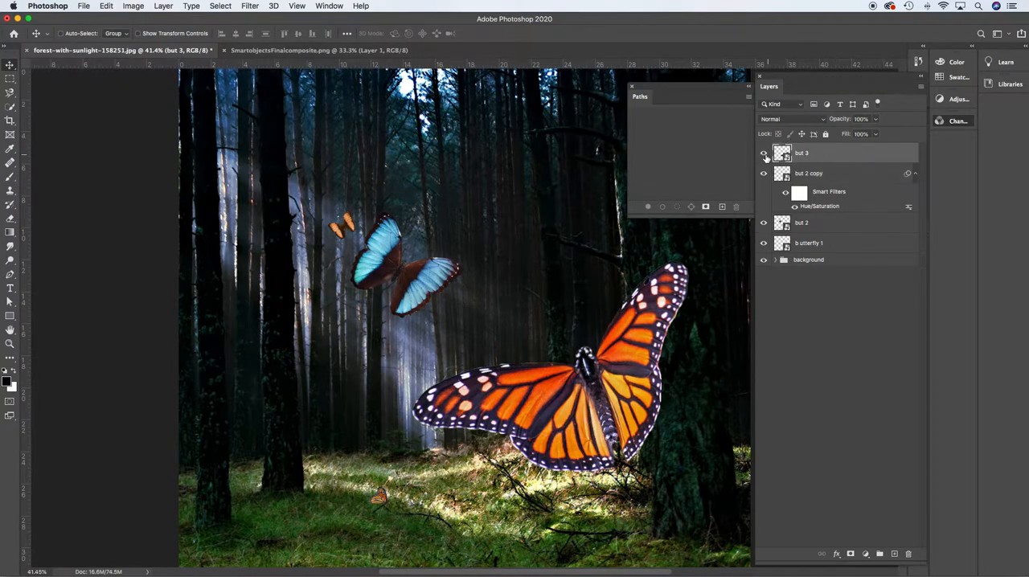
right_click(608, 376)
click(627, 381)
drag(640, 376, 639, 528)
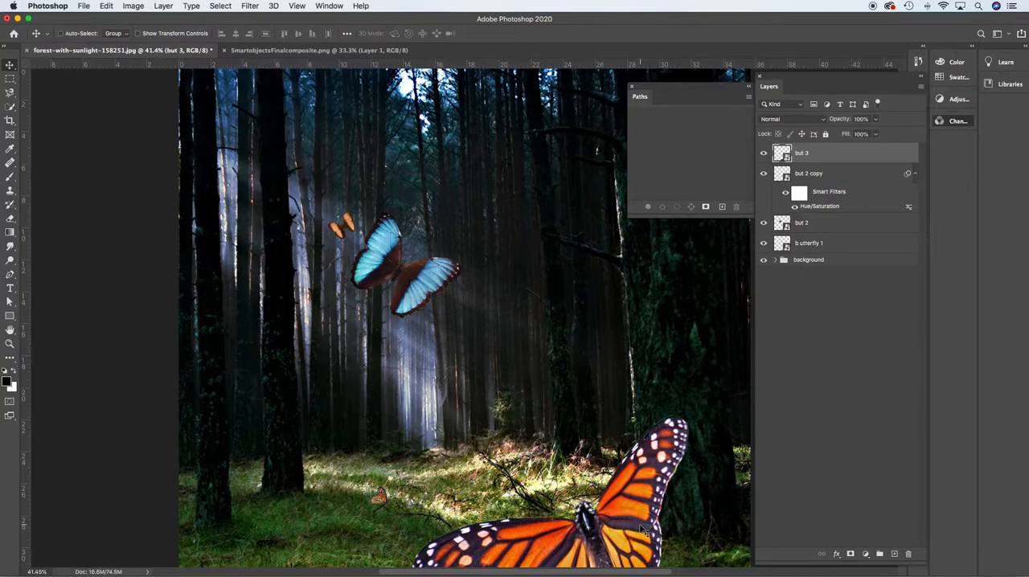
Step: Duplicate the large monarch above the original, scale the copy to about 37.6% and rotate it about 43°
drag(642, 528, 620, 330)
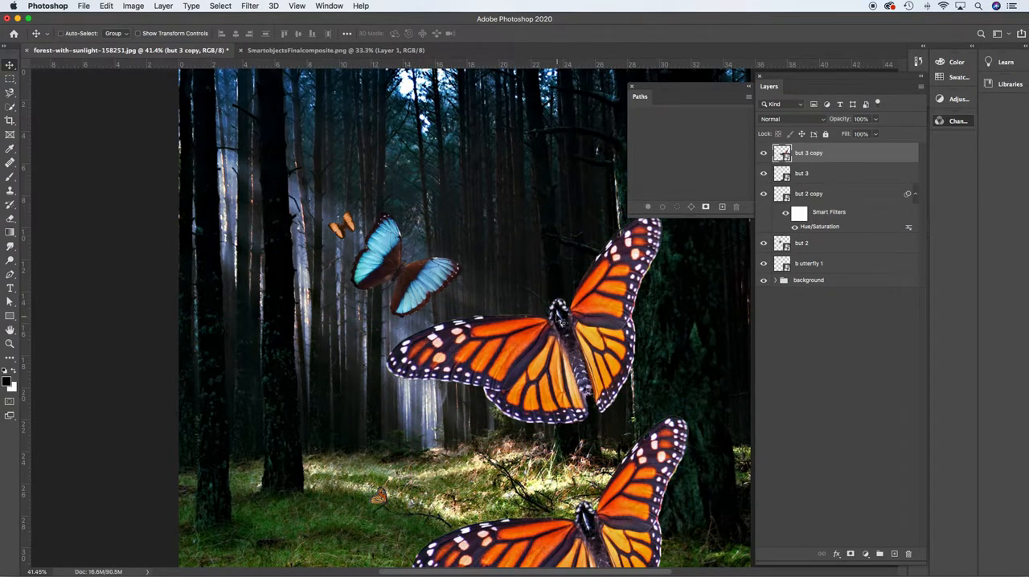
click(632, 86)
key(super+t)
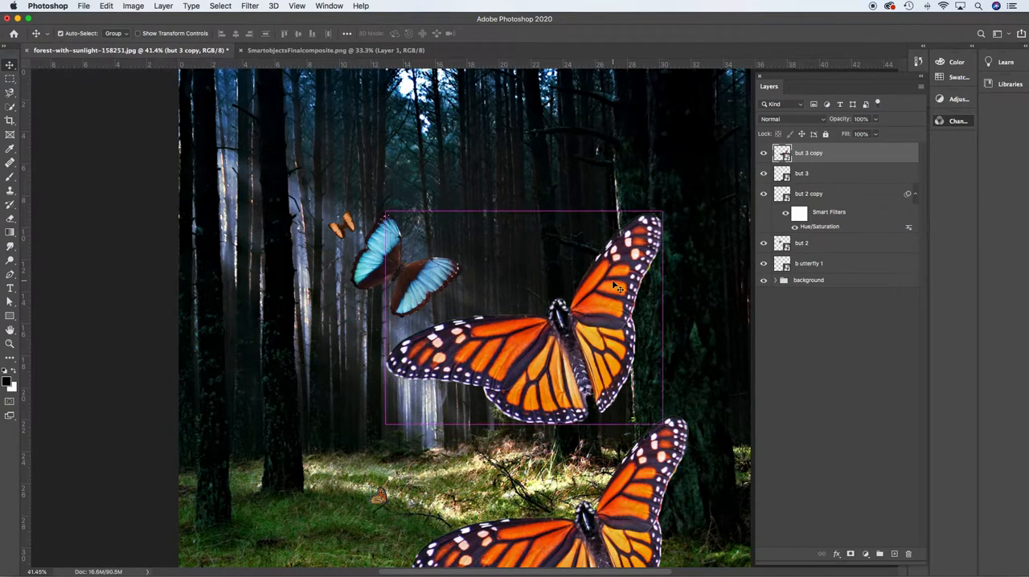
drag(663, 211, 518, 377)
drag(465, 394, 550, 436)
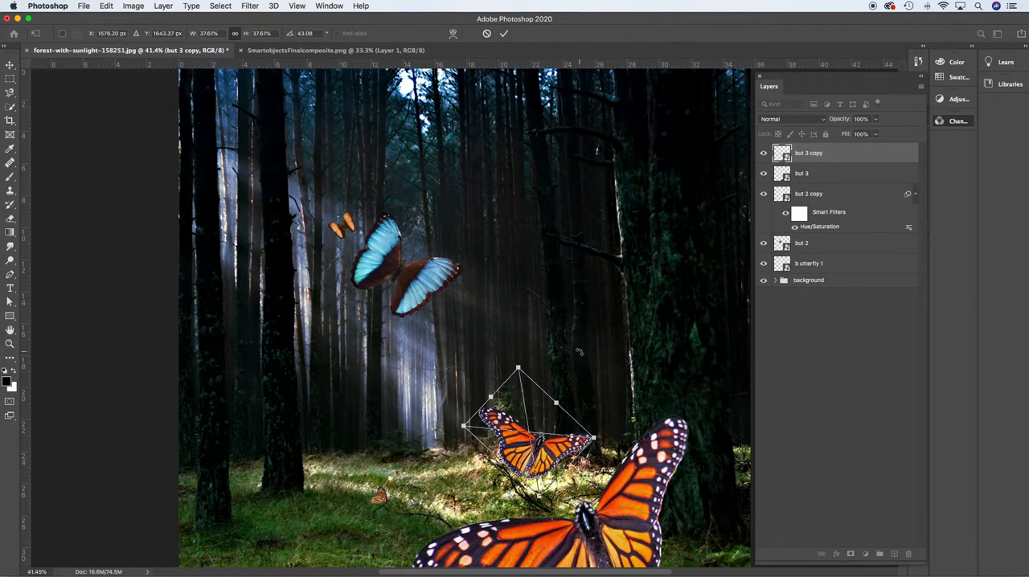
key(Return)
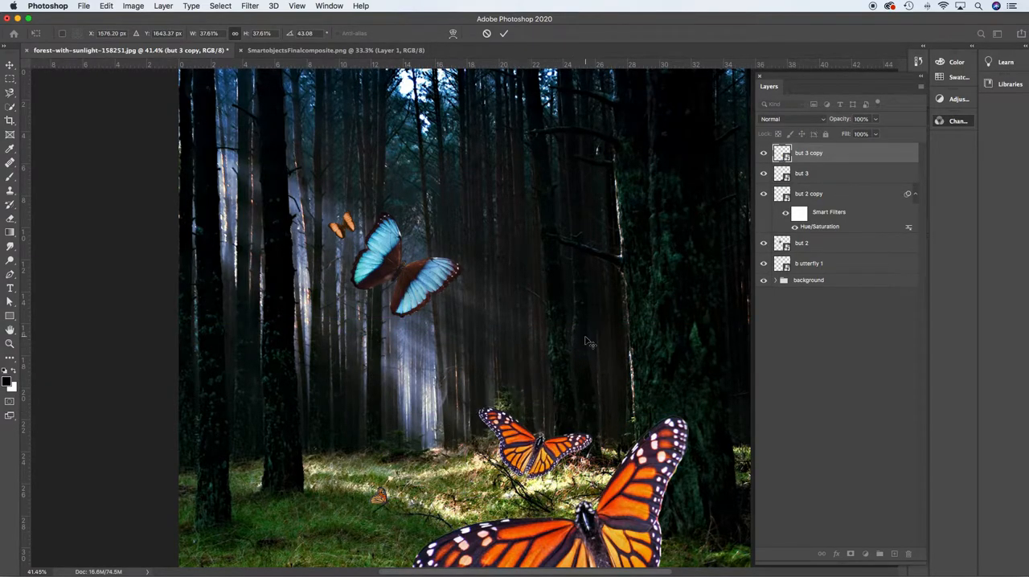
Step: Open a Hue/Saturation adjustment for the small monarch copy and move its dialog aside
click(136, 6)
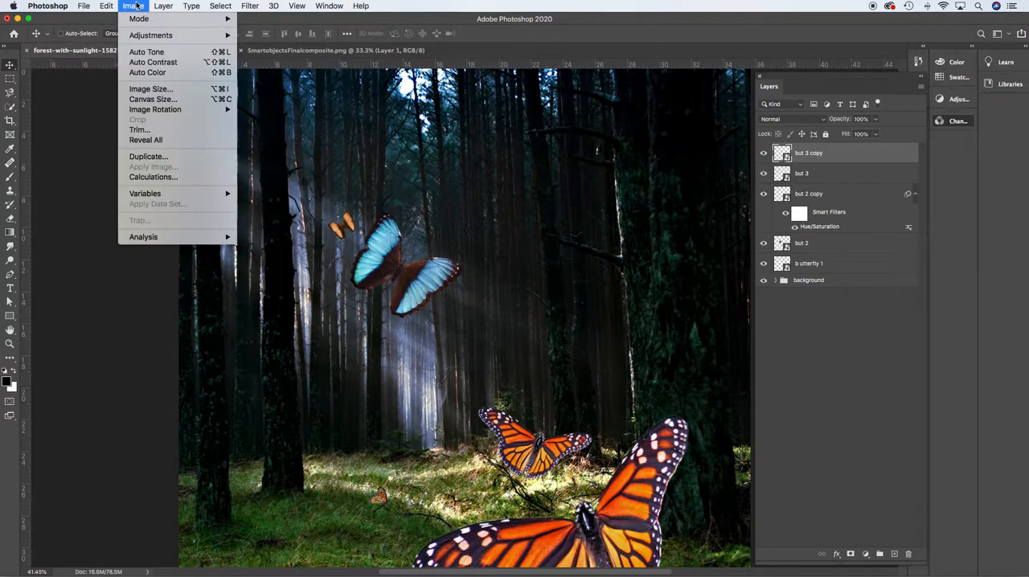
mouse_move(144, 36)
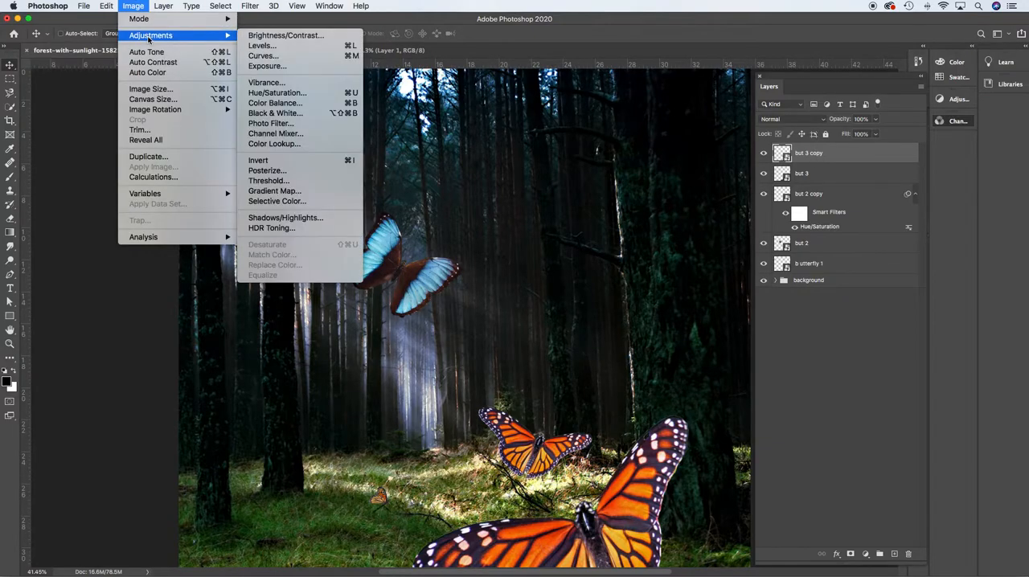
click(304, 94)
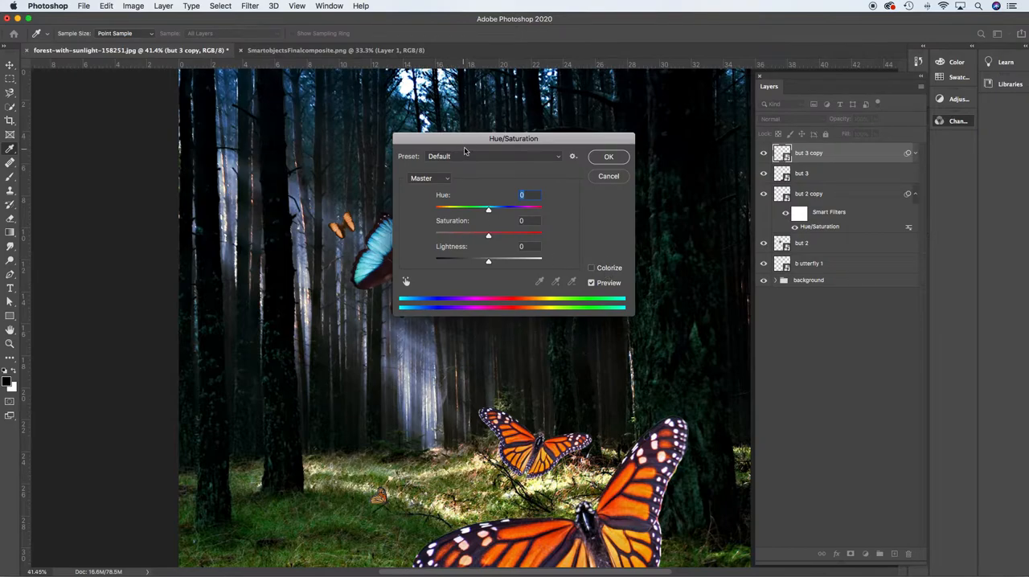
drag(466, 138, 632, 121)
Step: Try colorizing the small monarch copy green with hue 122 and saturation 36
click(757, 250)
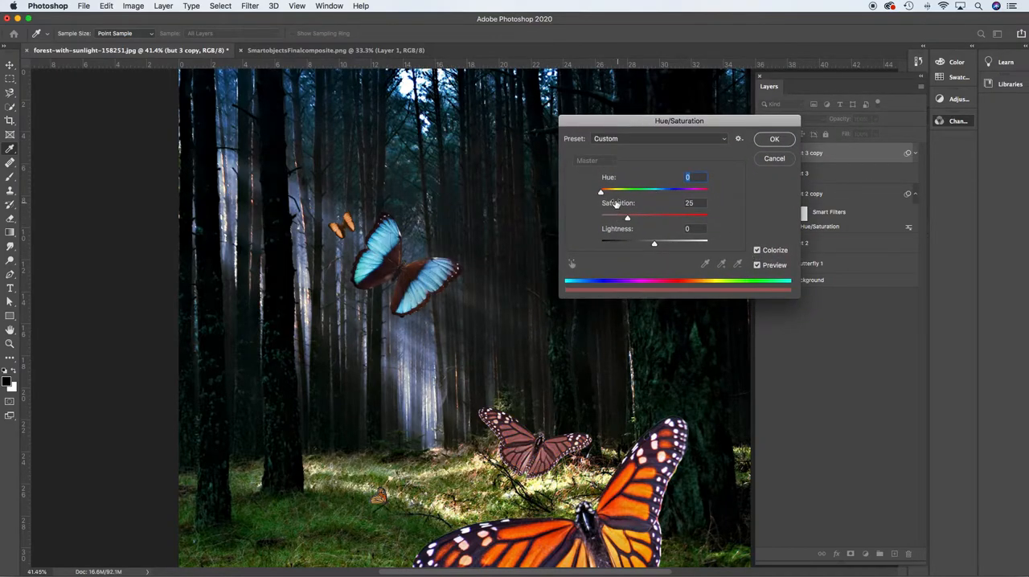
drag(603, 194, 637, 193)
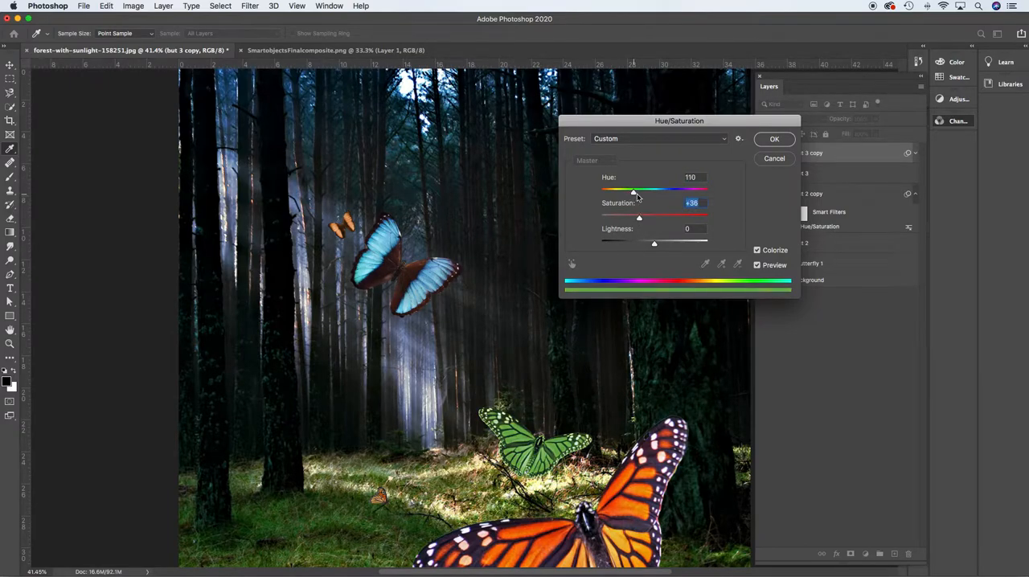
click(757, 251)
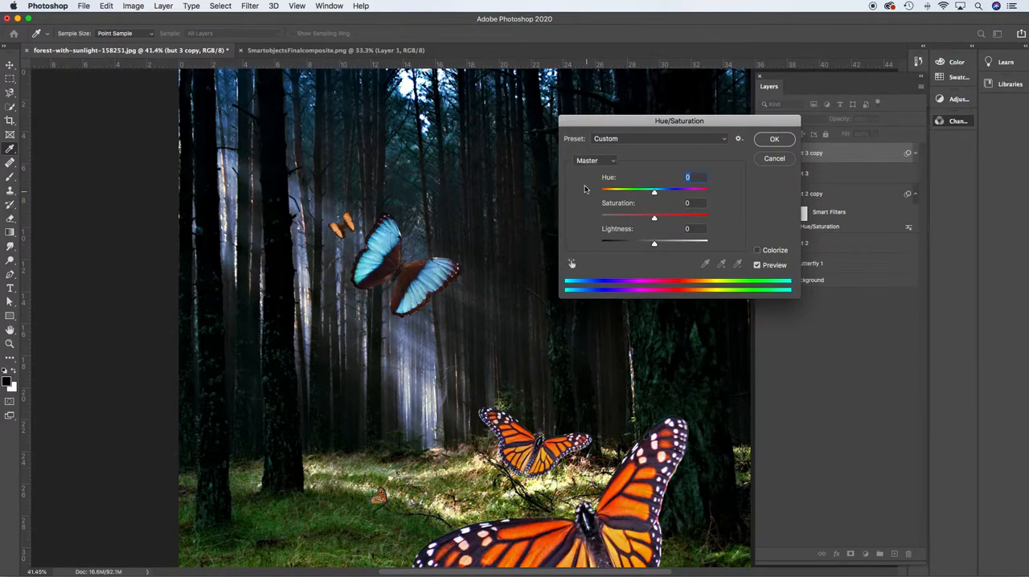
Step: Shift the small monarch copy's hue to -14, saturation to -19 and lightness to -1, and apply the adjustment
drag(655, 194, 654, 248)
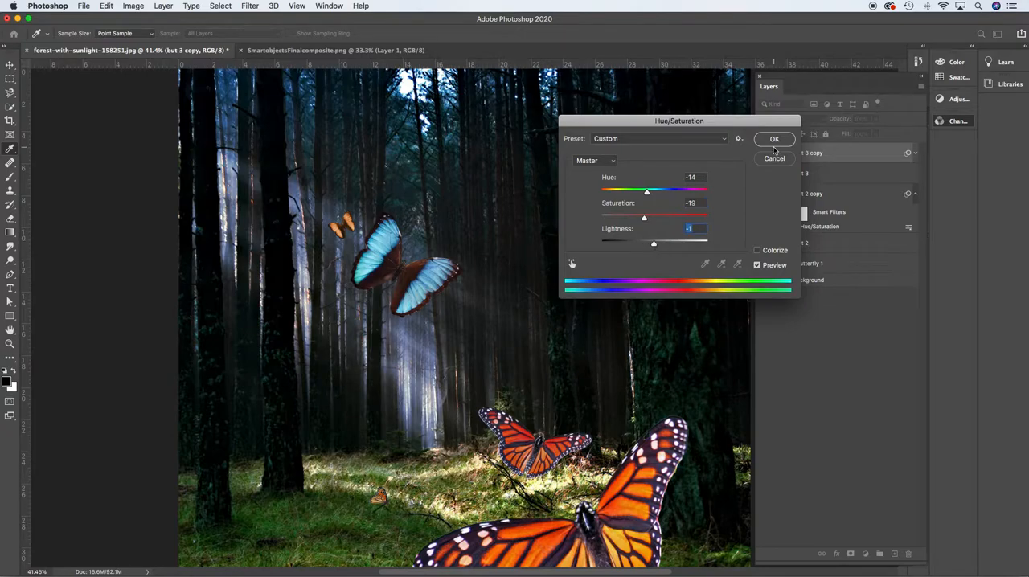
click(774, 140)
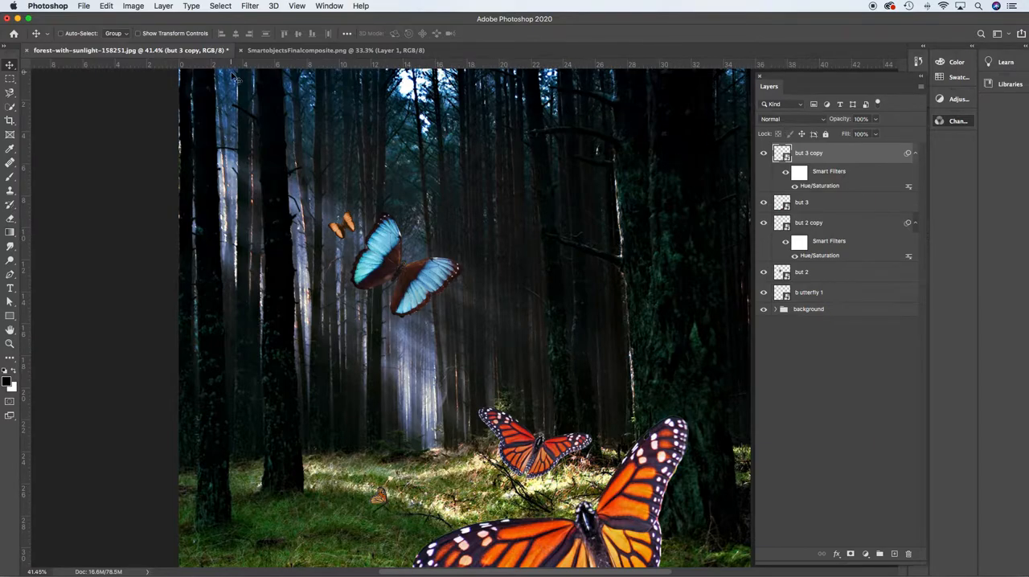
click(191, 5)
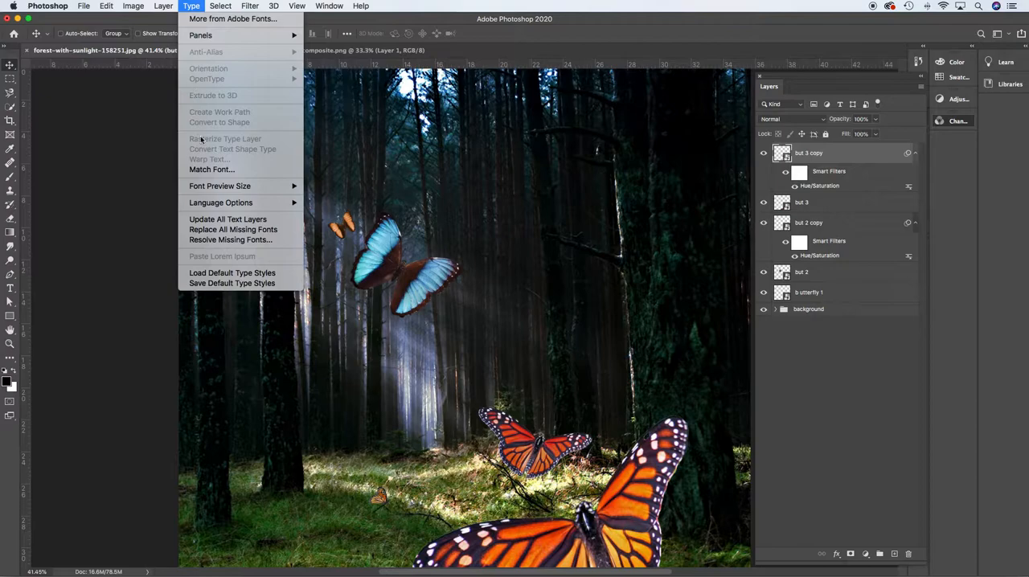
click(139, 65)
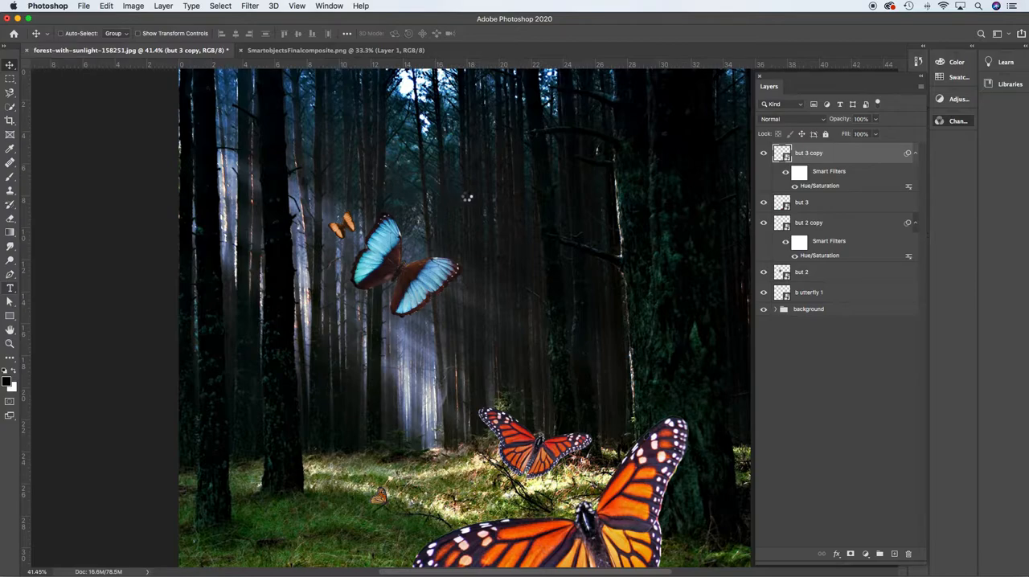
Step: Add the title text "Flutterby" in Helvetica Bold above the blue butterfly and enlarge it to 183 pt
key(t)
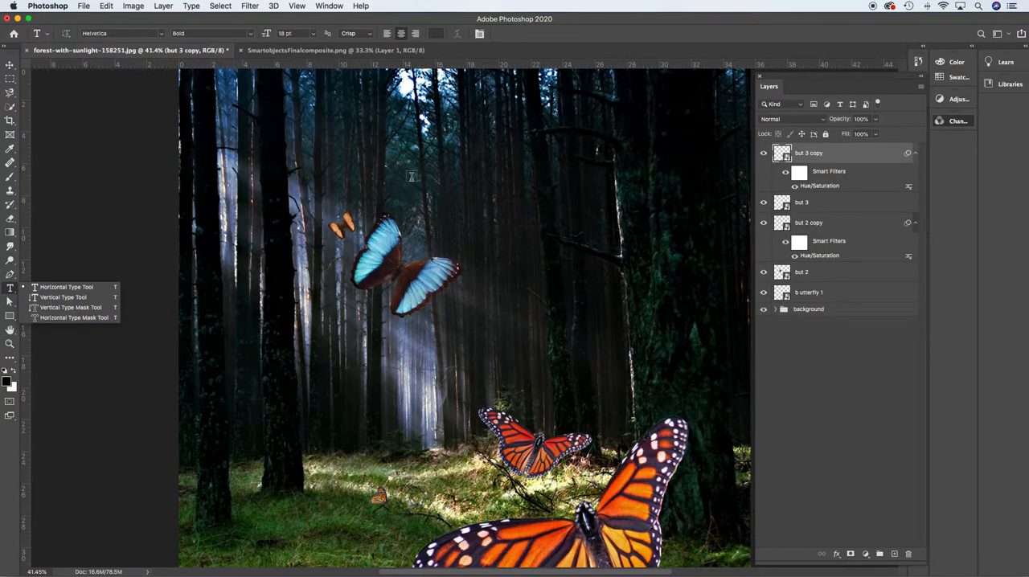
click(411, 176)
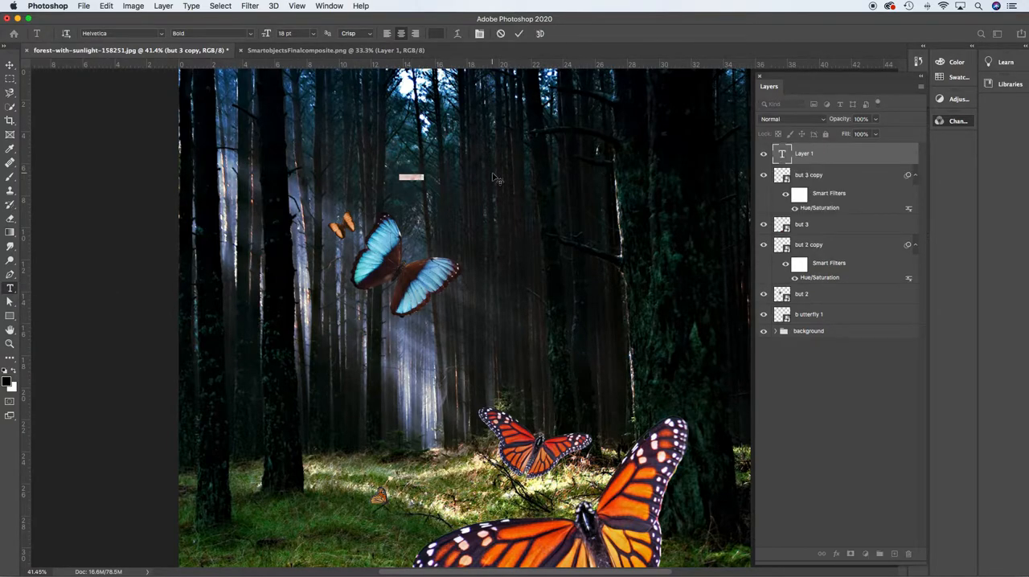
key(BackSpace)
key(super+a)
key(super+shift+period)
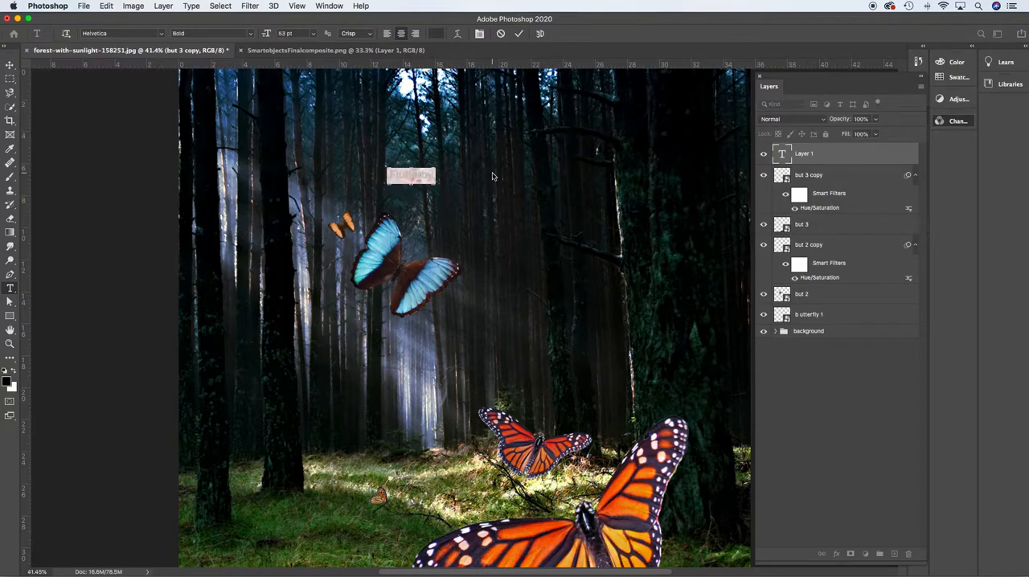
key(super+shift+period)
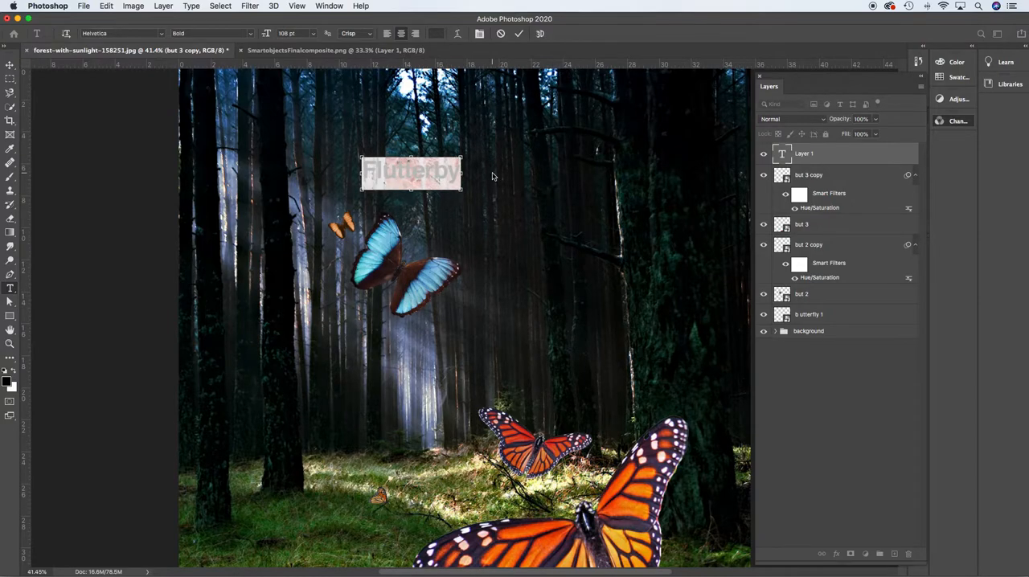
key(super+shift+period)
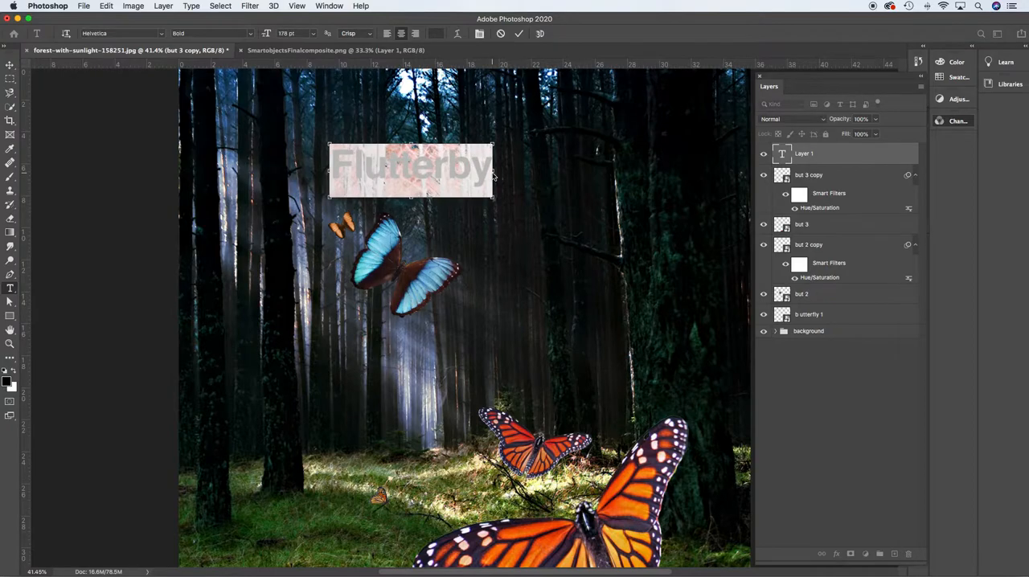
click(9, 64)
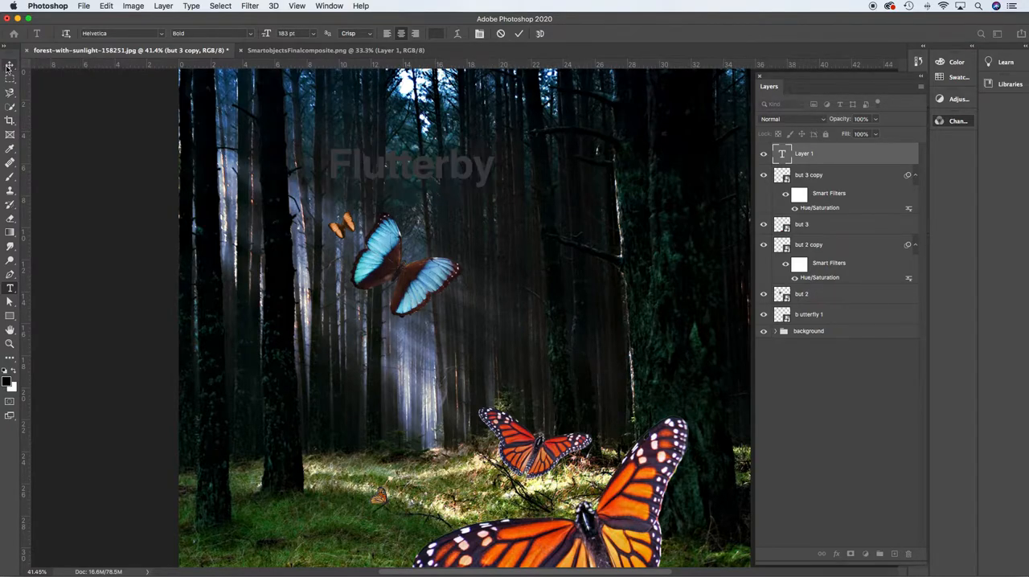
Step: Convert the Flutterby text layer to a smart object and open its contents for editing
right_click(835, 155)
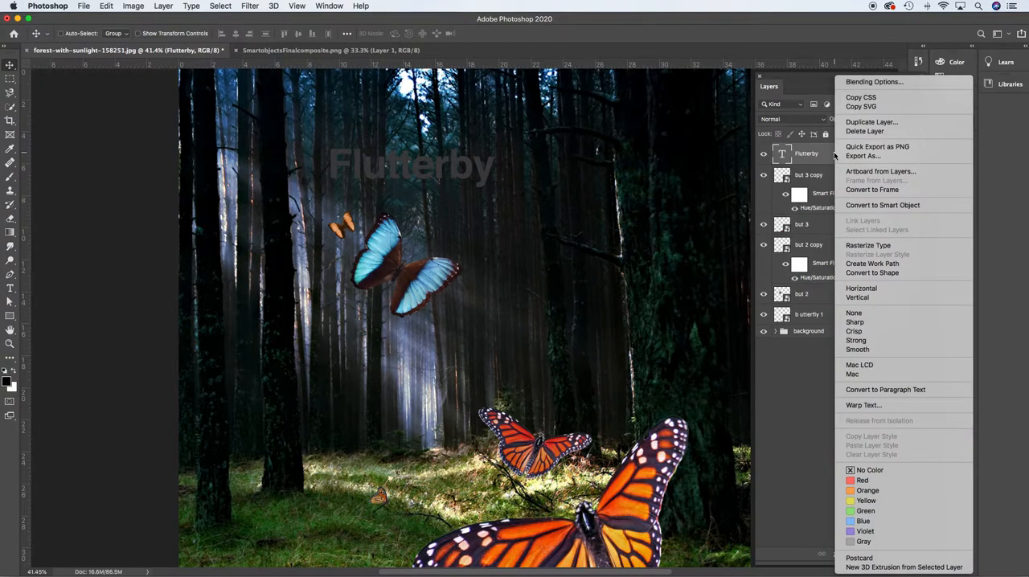
click(895, 208)
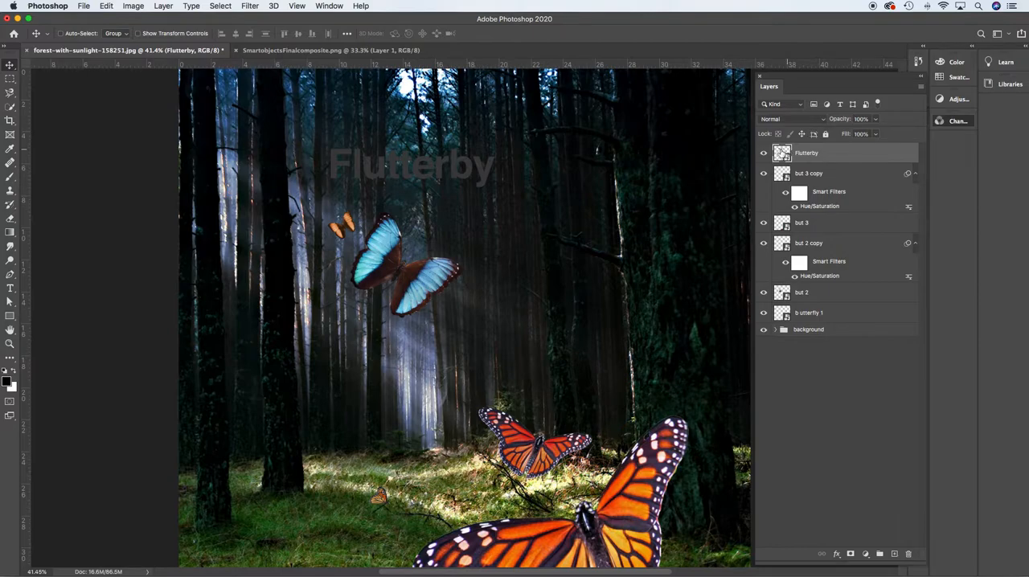
double_click(783, 154)
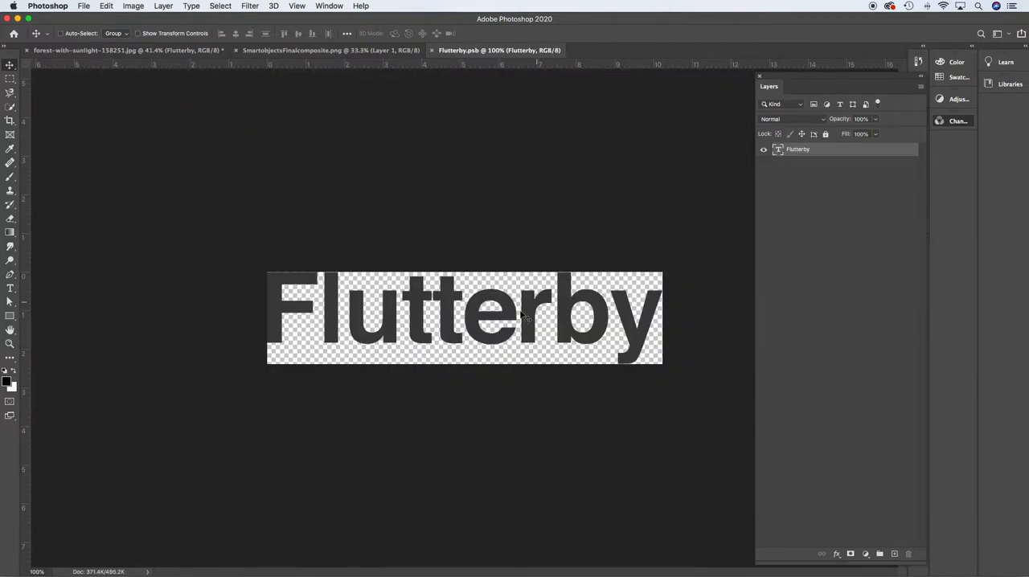
Step: Tighten the letter spacing of the whole Flutterby text and adjust the kerning around its first letters
double_click(779, 151)
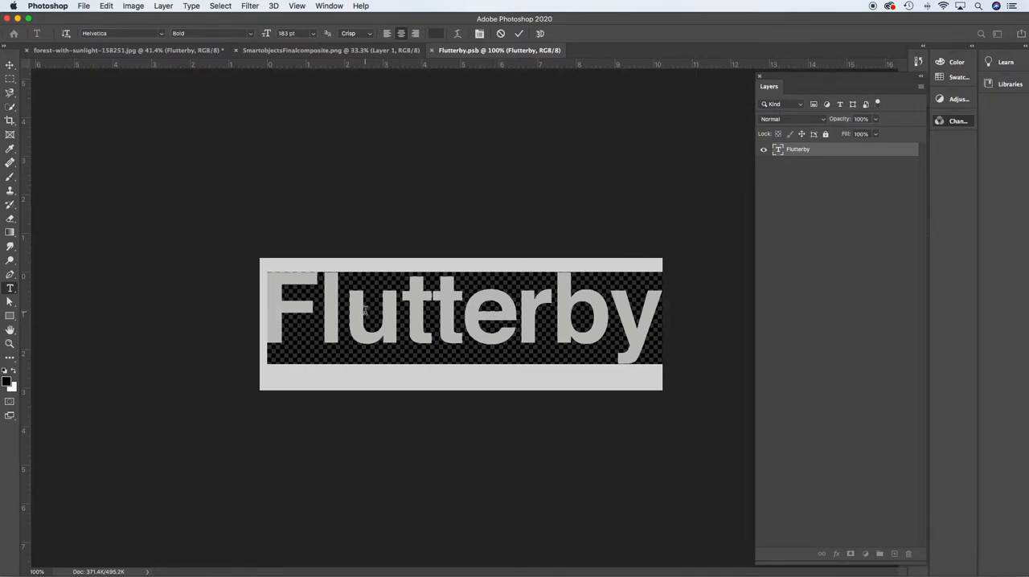
key(alt+Left)
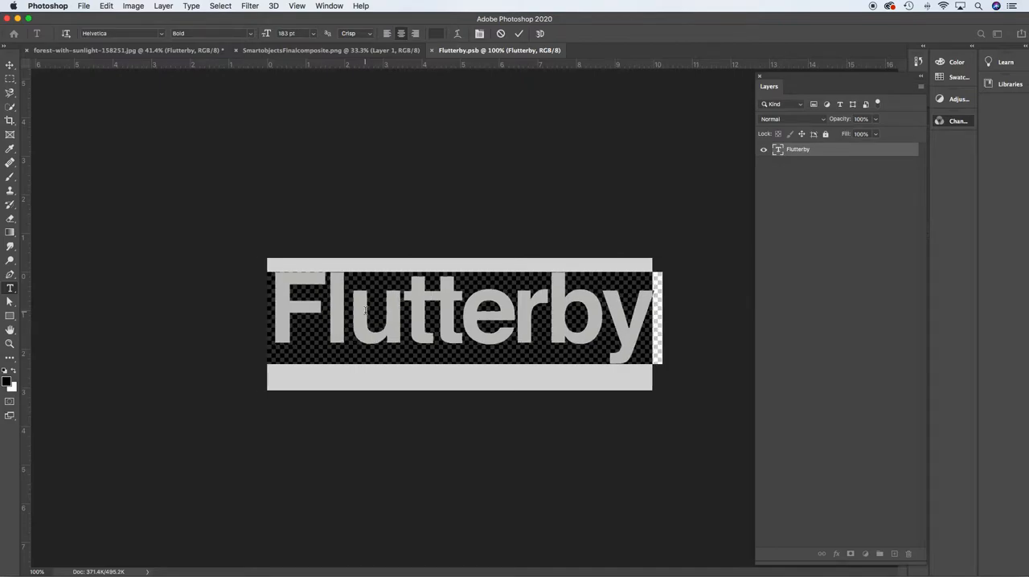
key(Left)
key(Right)
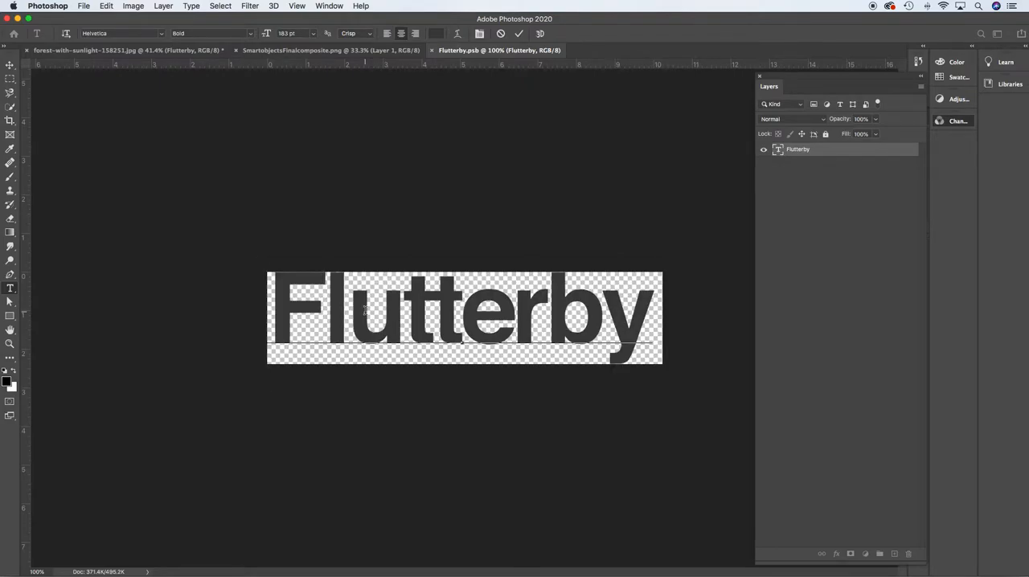
key(Left)
key(alt+Left)
key(Right)
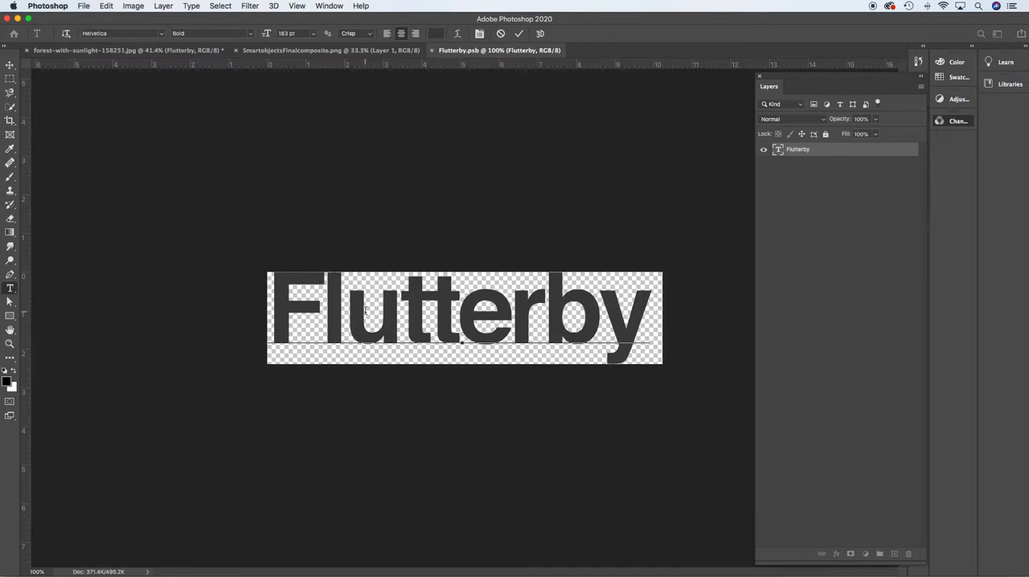
key(Right)
key(alt+Right)
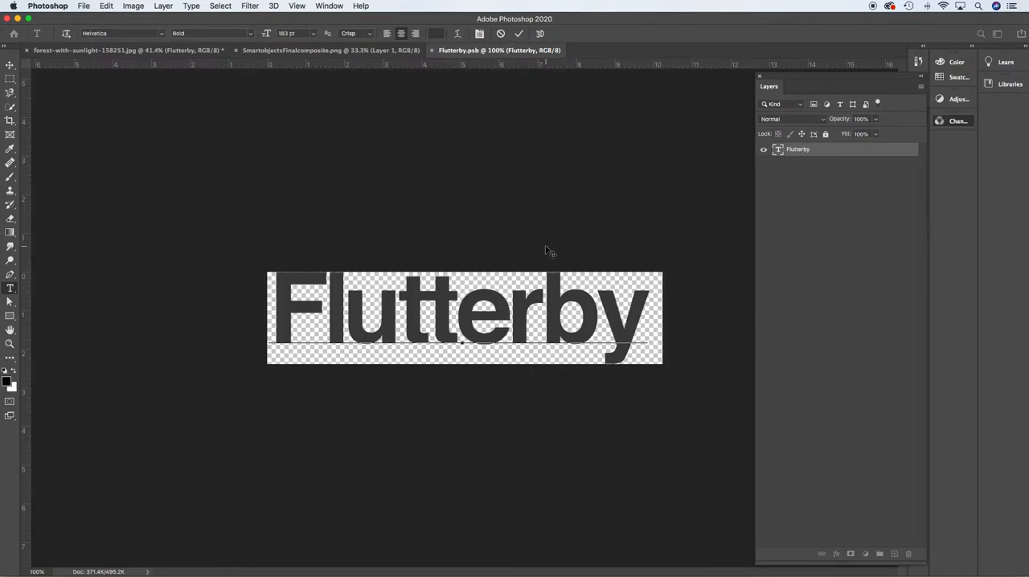
Step: Commit the spacing edit, compare with the finished composite, and close Flutterby.psb with its changes saved
click(406, 51)
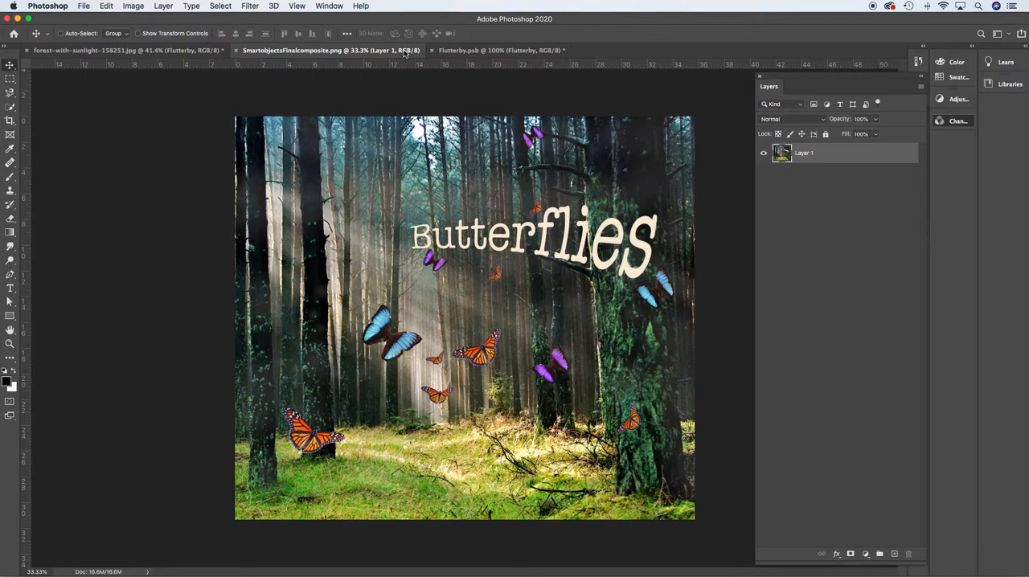
click(179, 51)
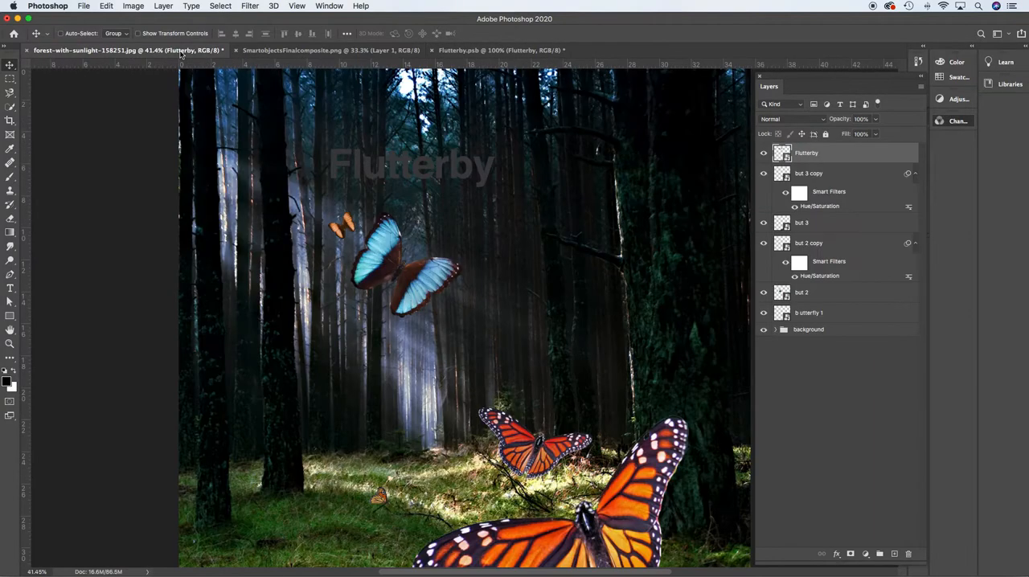
click(490, 51)
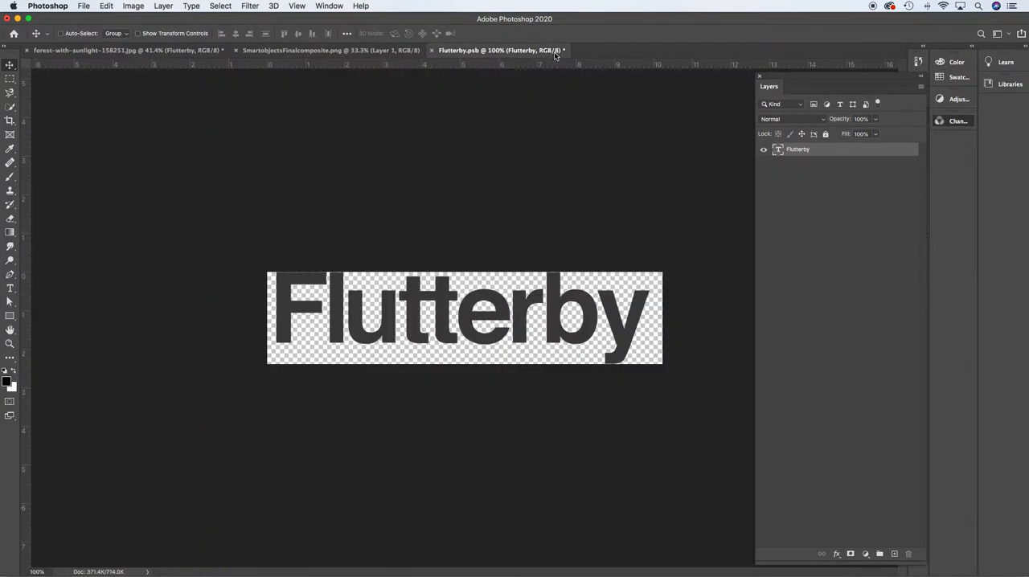
click(433, 51)
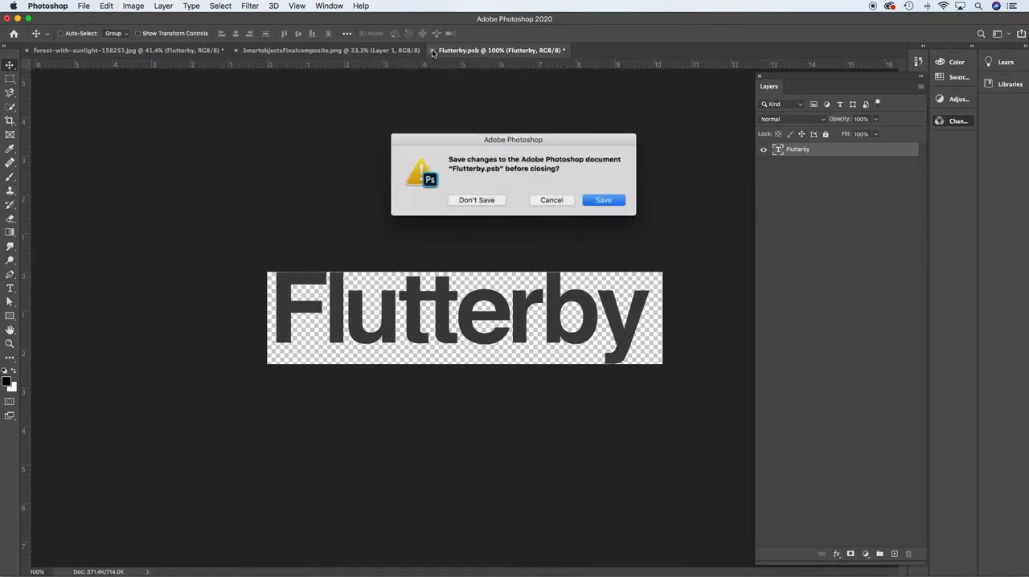
click(603, 200)
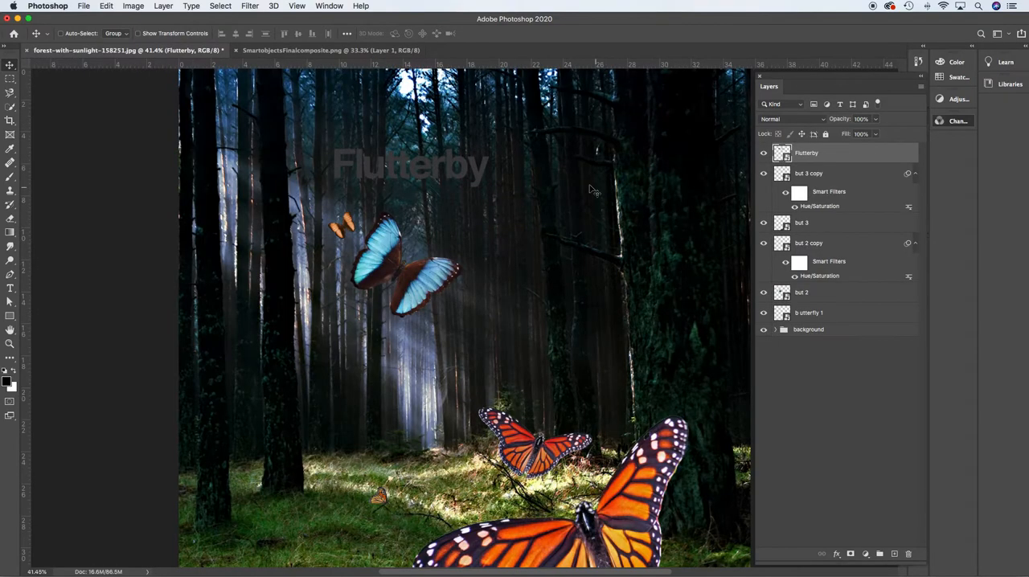
Step: Move the Flutterby title down to the right of the blue butterfly
drag(428, 173, 554, 257)
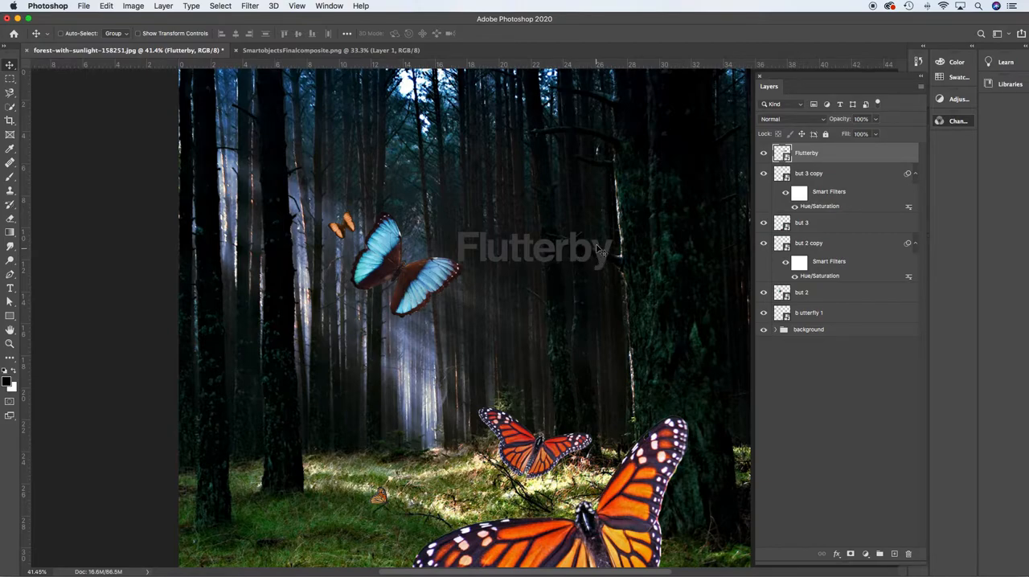
right_click(840, 154)
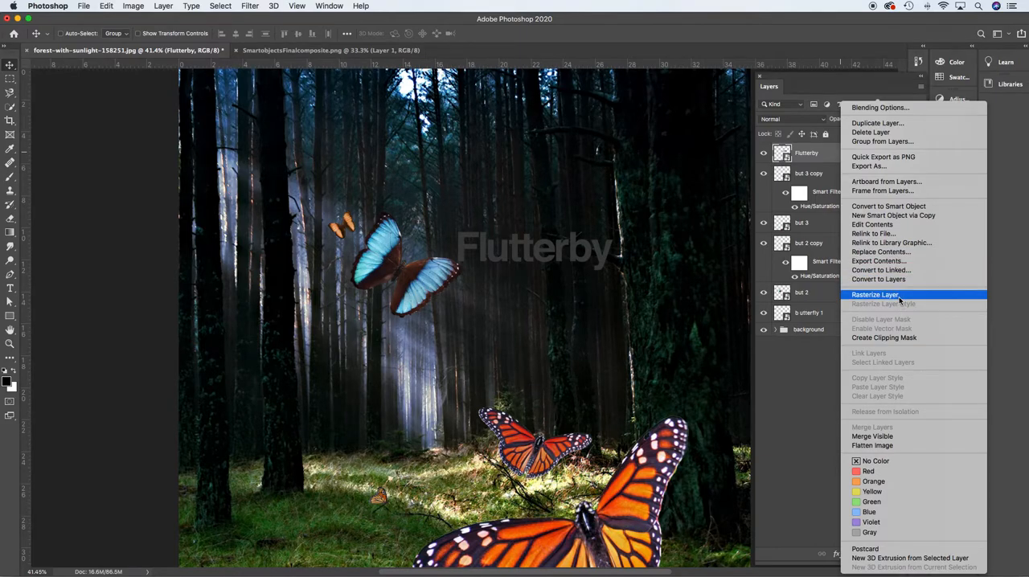
click(790, 394)
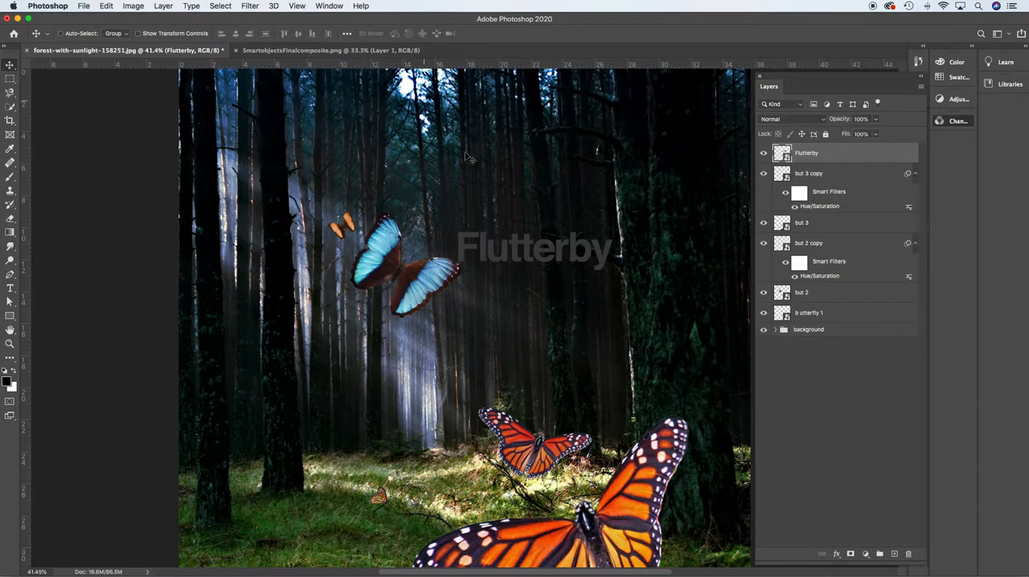
Step: Reopen the Flutterby smart object's contents and recolor the title text white
double_click(785, 156)
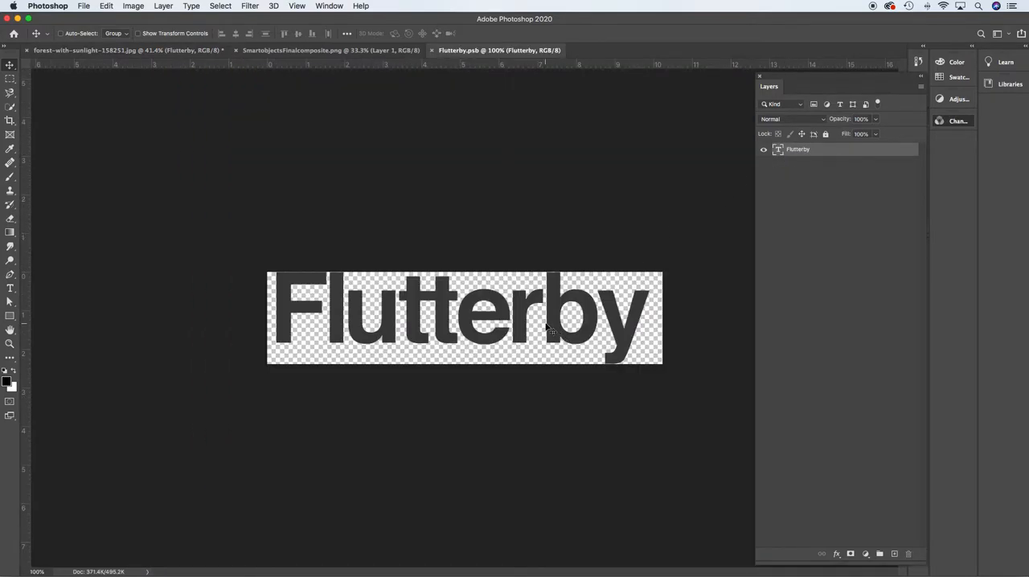
click(13, 374)
double_click(778, 151)
click(13, 373)
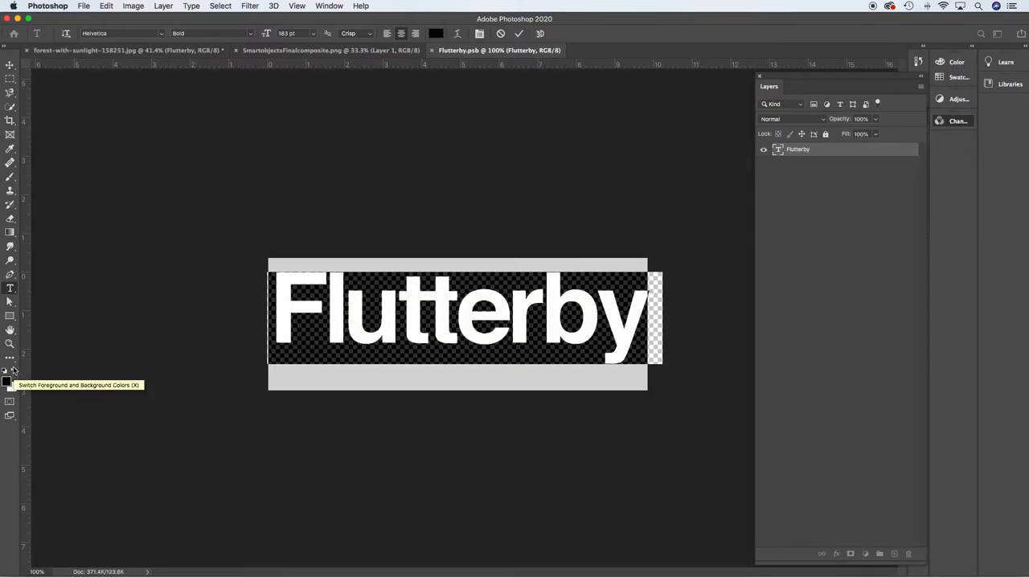
click(797, 176)
key(v)
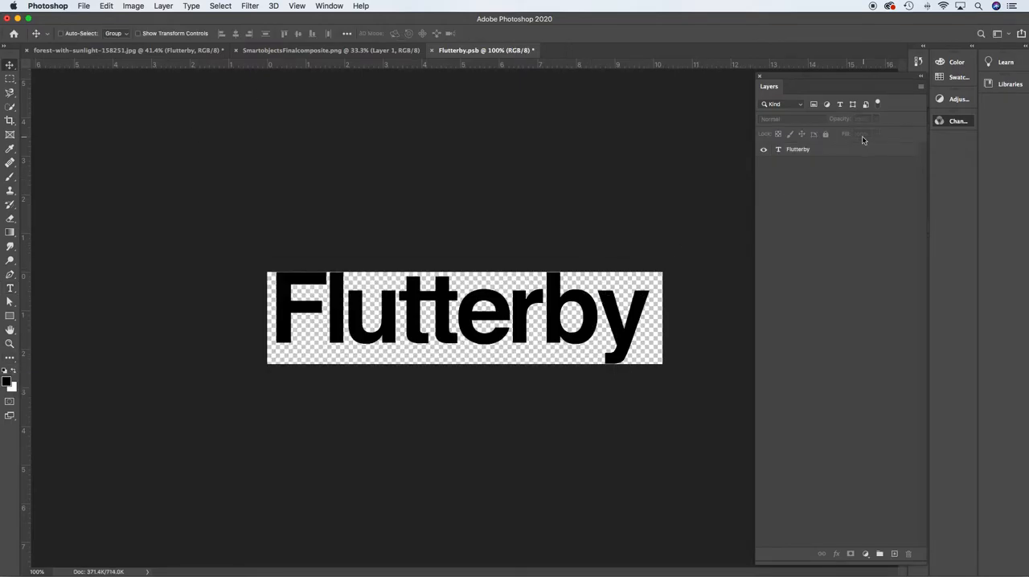
double_click(779, 151)
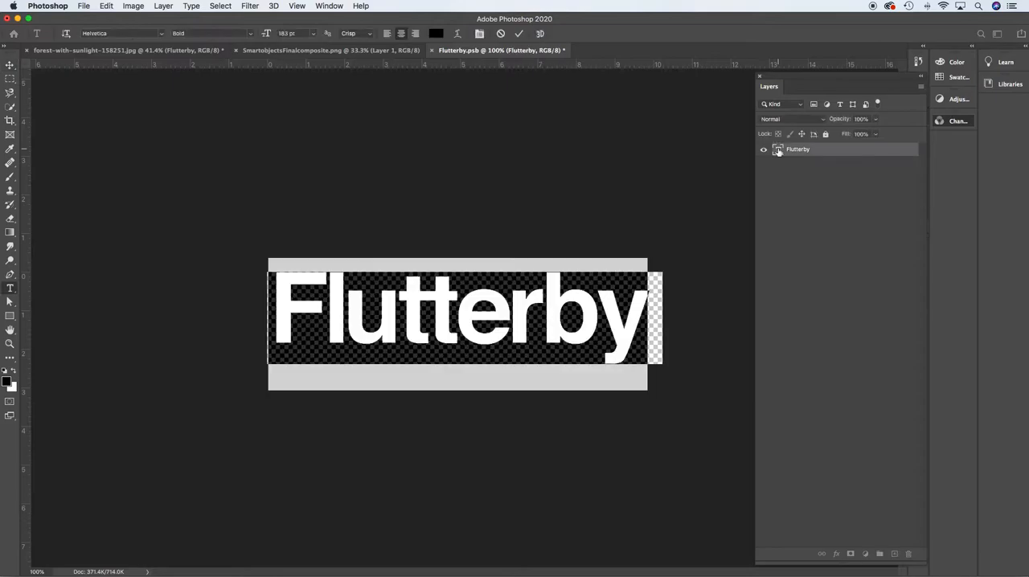
click(14, 373)
click(799, 181)
key(v)
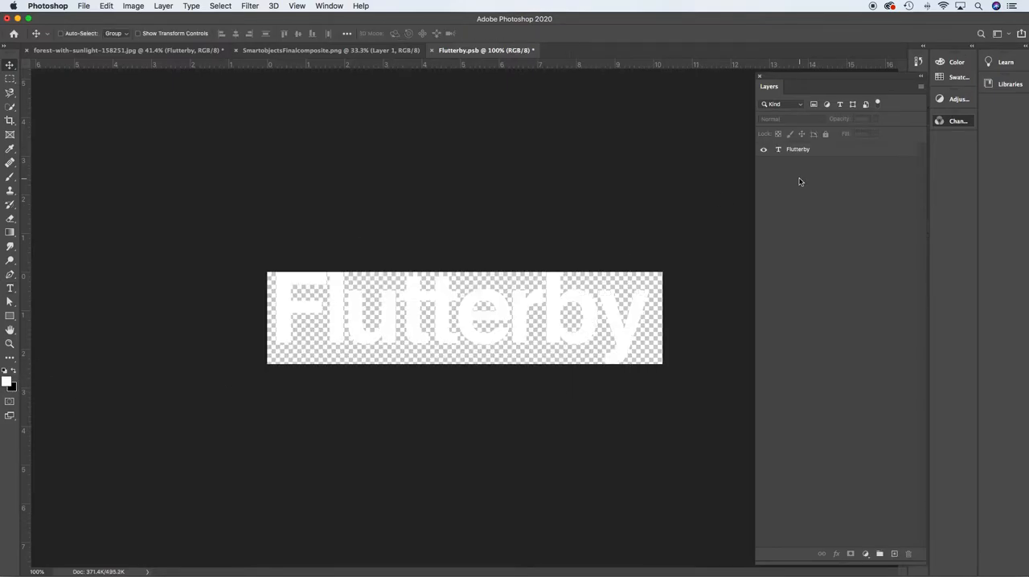
Step: Save and close Flutterby.psb, and move the white title below and right of the blue butterfly
click(432, 50)
click(600, 201)
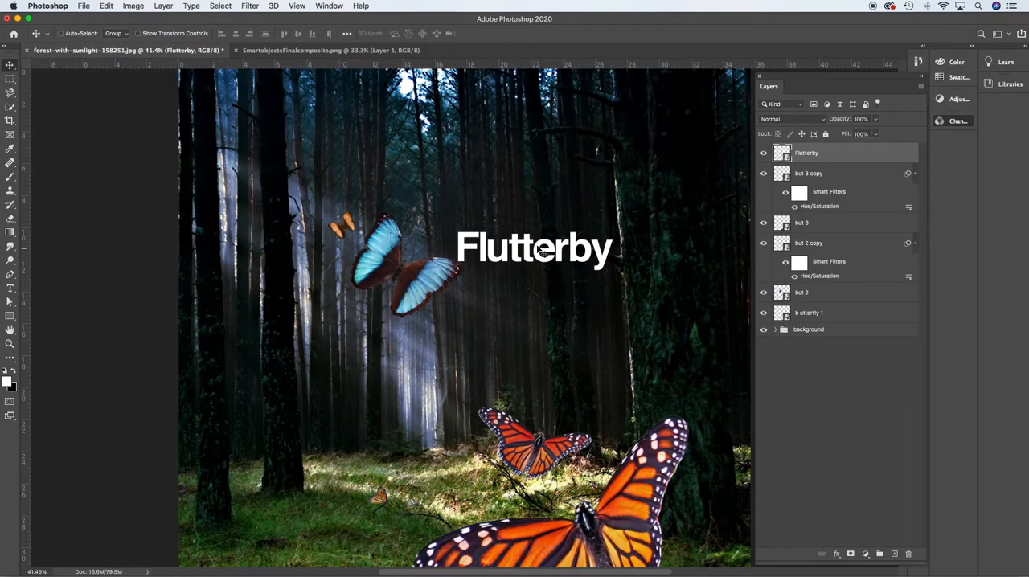
drag(561, 254, 529, 322)
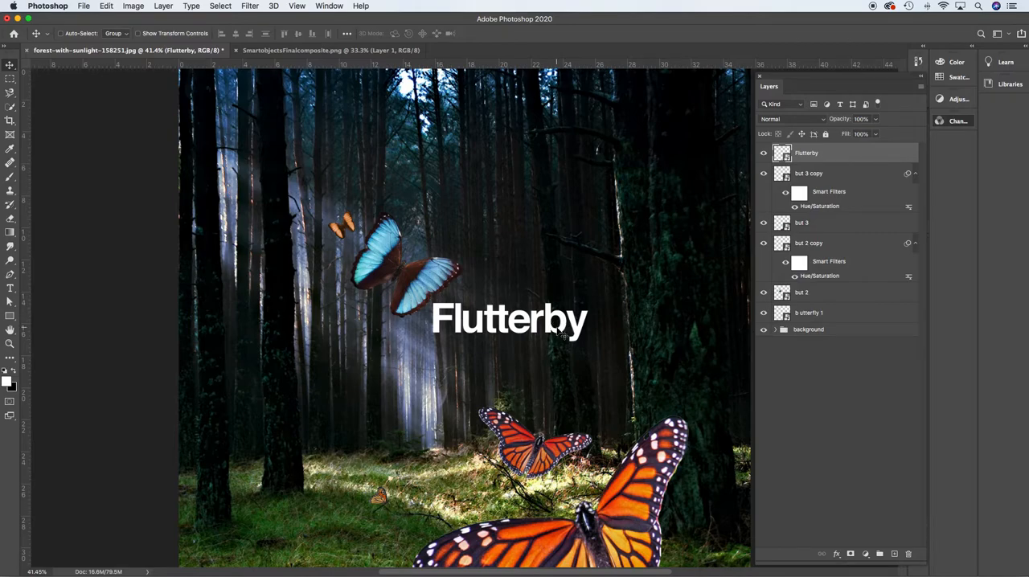
Step: Rasterize the Flutterby title layer and move the title slightly up against the blue butterfly's lower wing
click(190, 6)
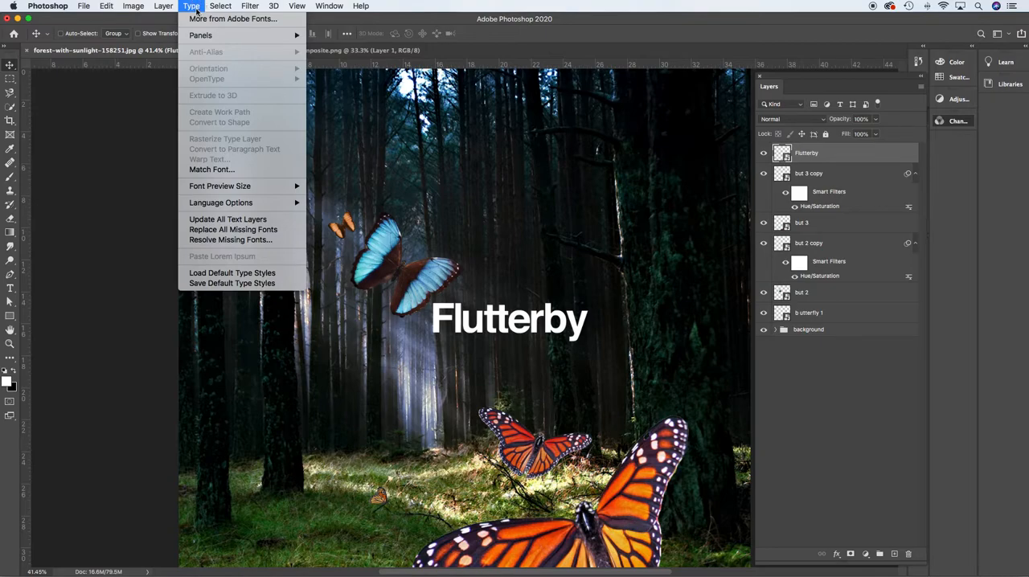
click(202, 5)
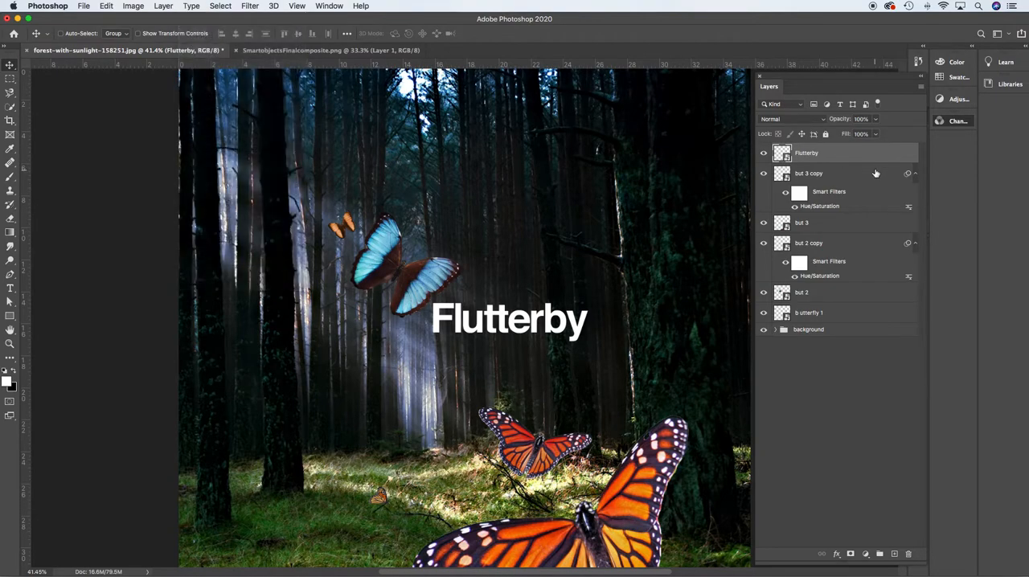
right_click(876, 155)
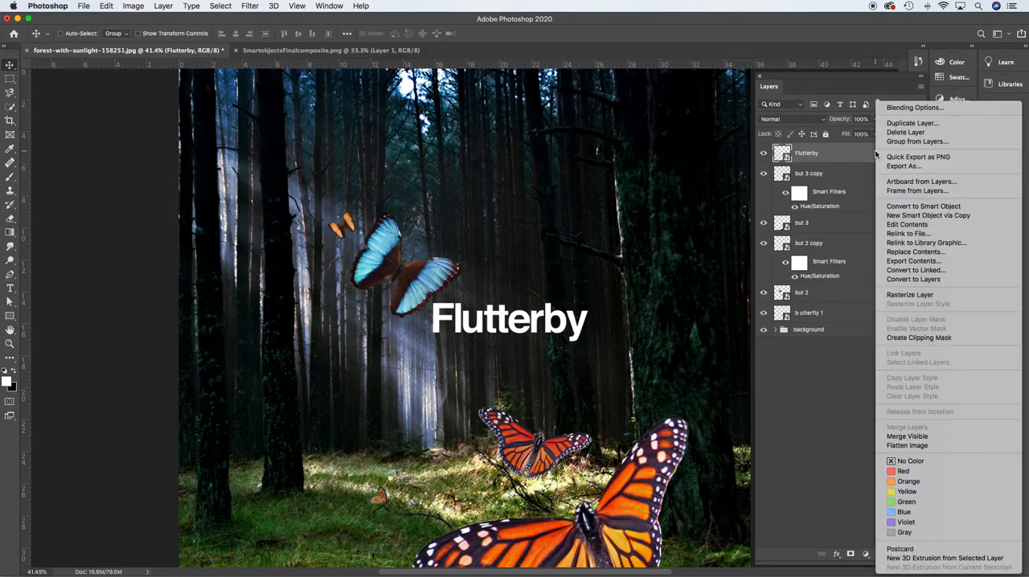
click(924, 294)
click(192, 6)
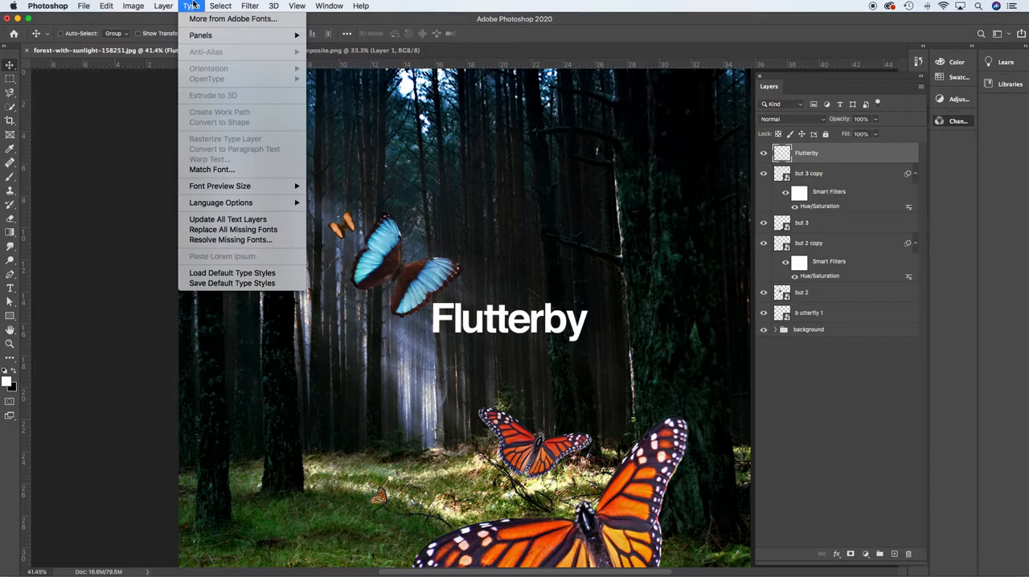
click(193, 4)
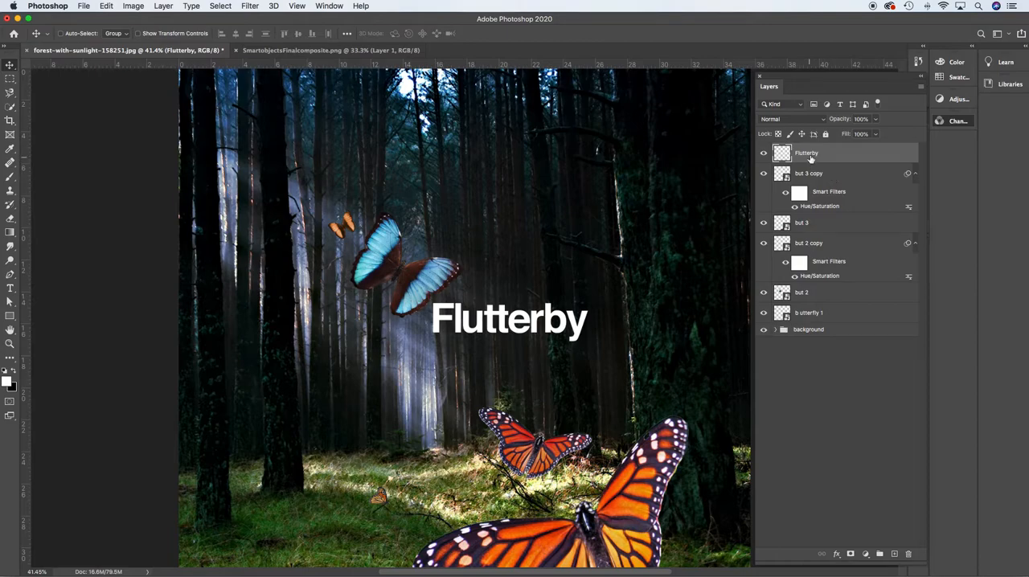
drag(573, 336, 562, 315)
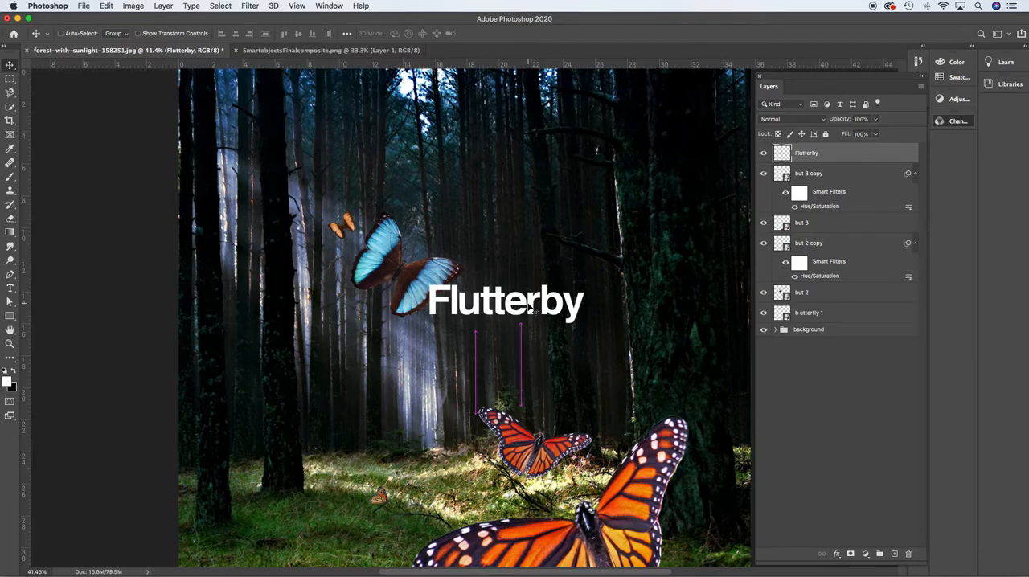
Step: Load the blue butterfly layer's outline as a selection, try masking the Flutterby layer with it, and undo the mask
right_click(430, 276)
click(441, 277)
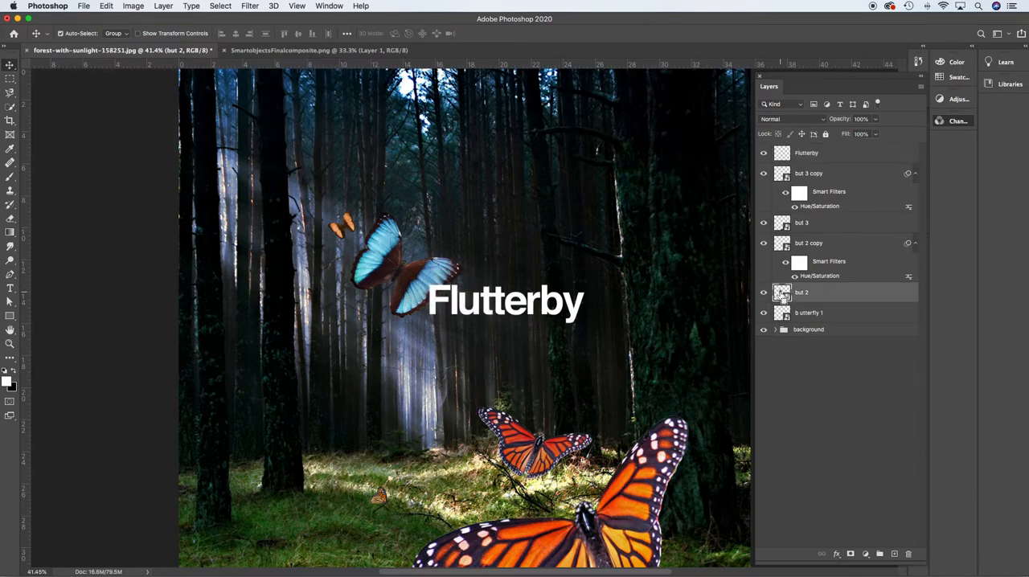
super+click(781, 295)
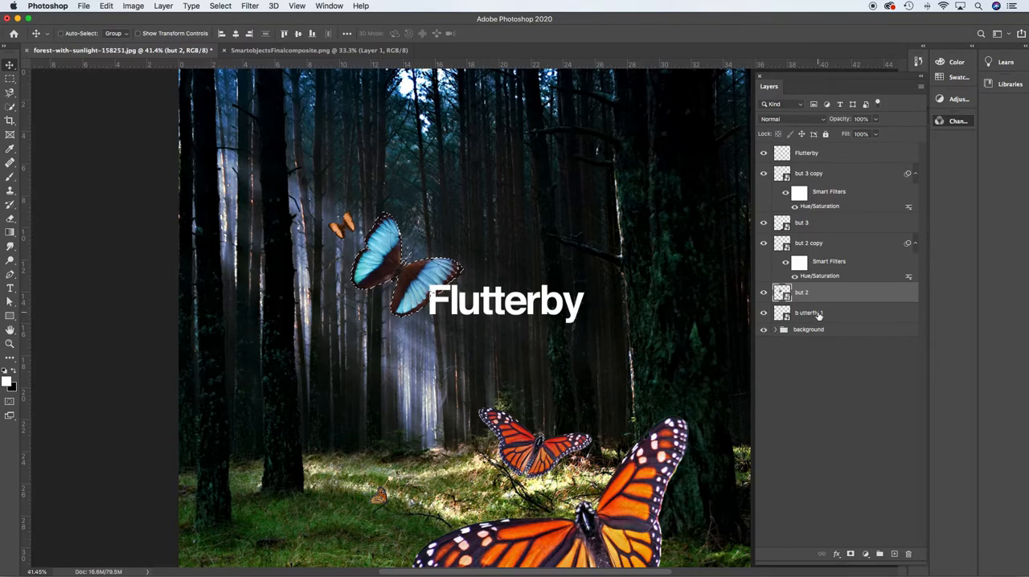
click(827, 154)
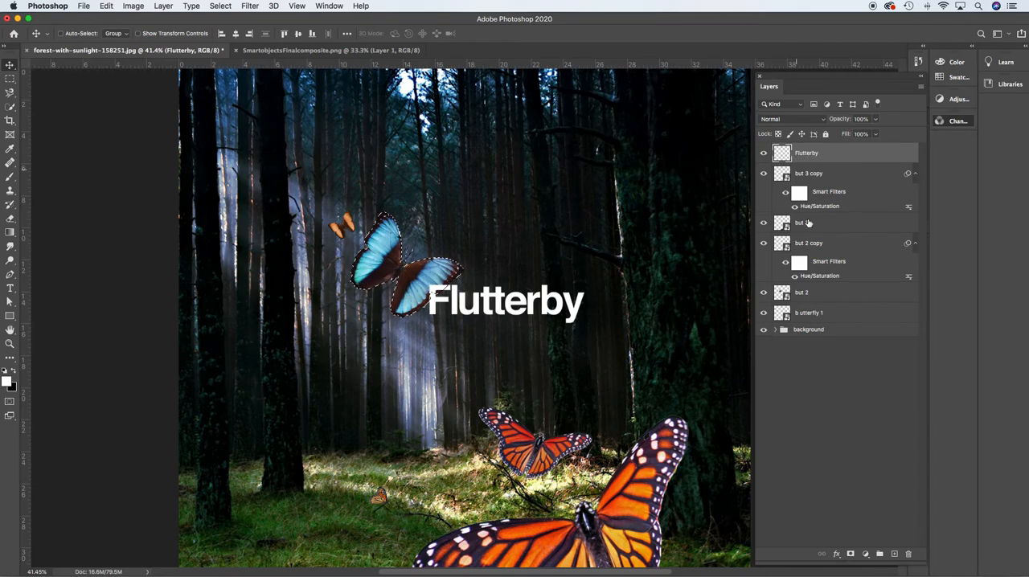
click(851, 555)
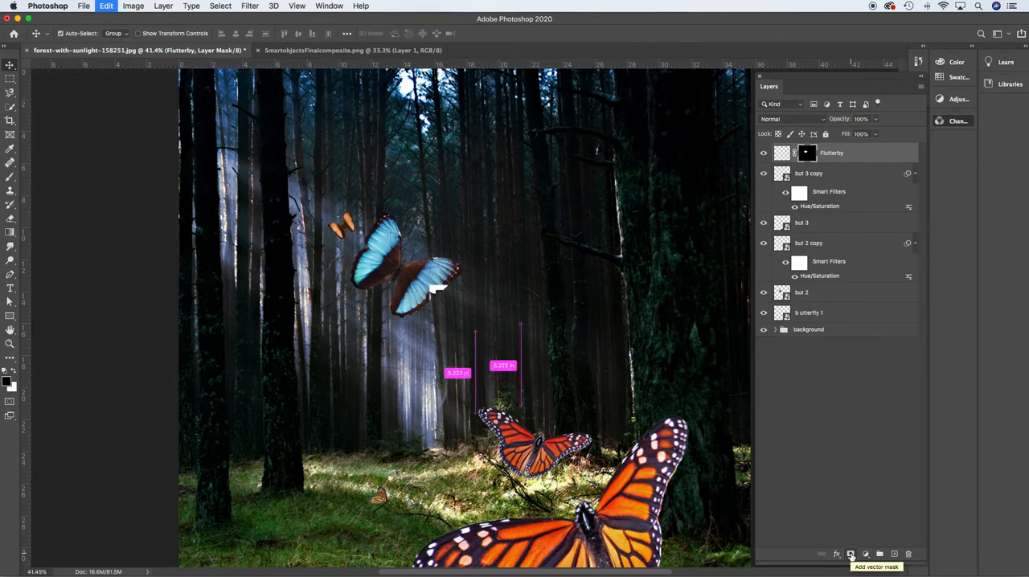
key(super+z)
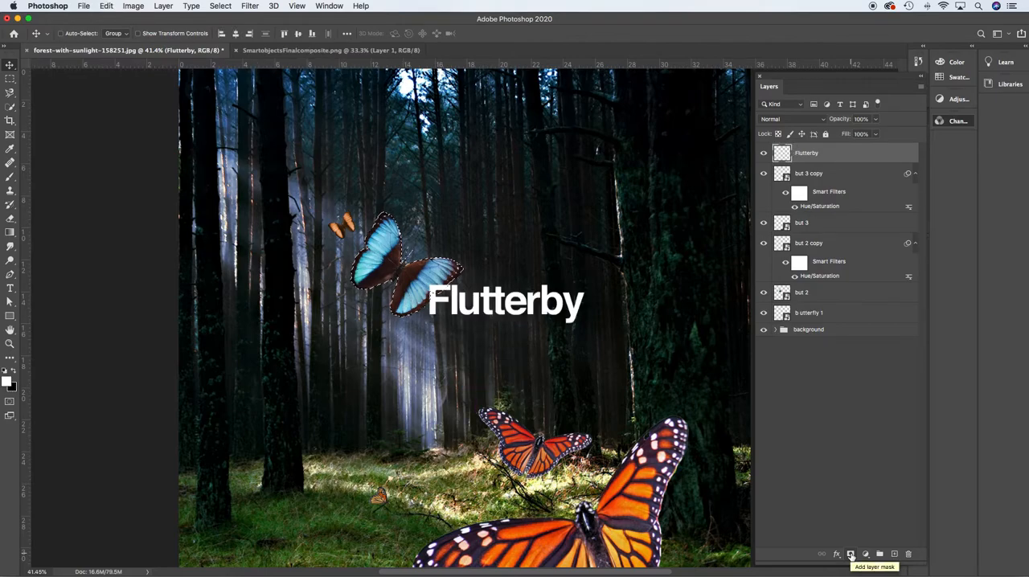
Step: Invert the butterfly selection and add it as a layer mask to the Flutterby layer
click(220, 5)
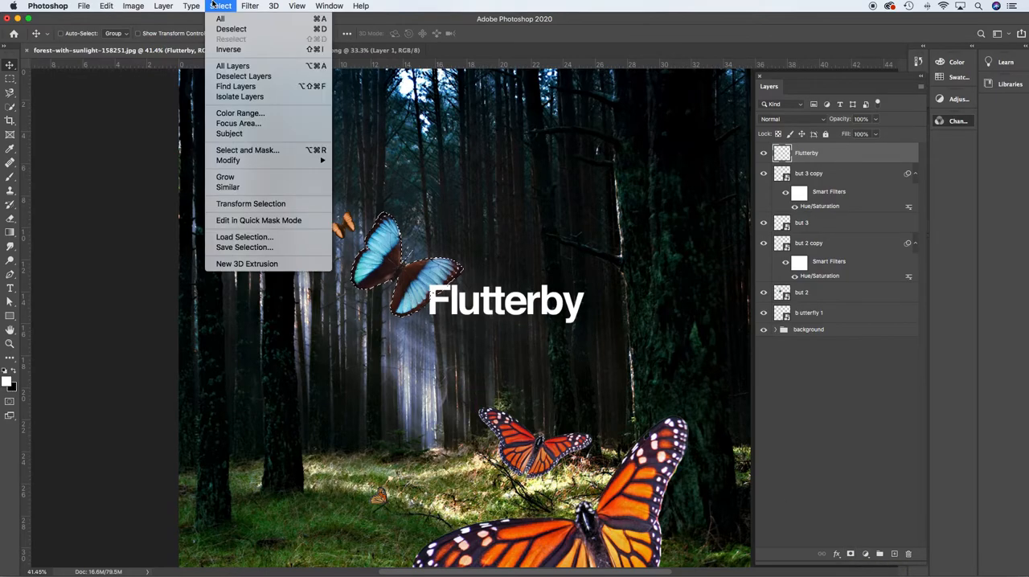
click(245, 51)
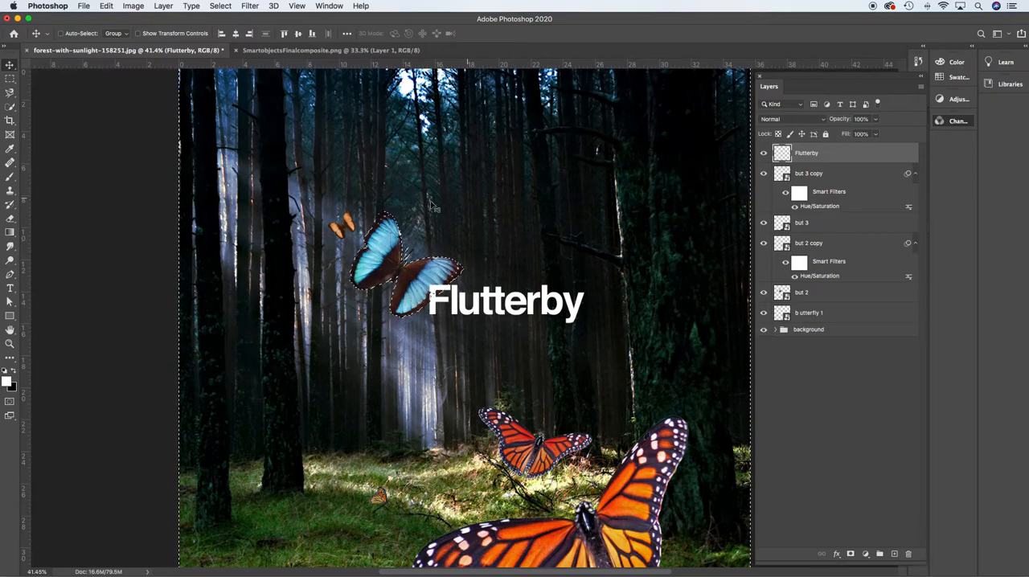
click(850, 555)
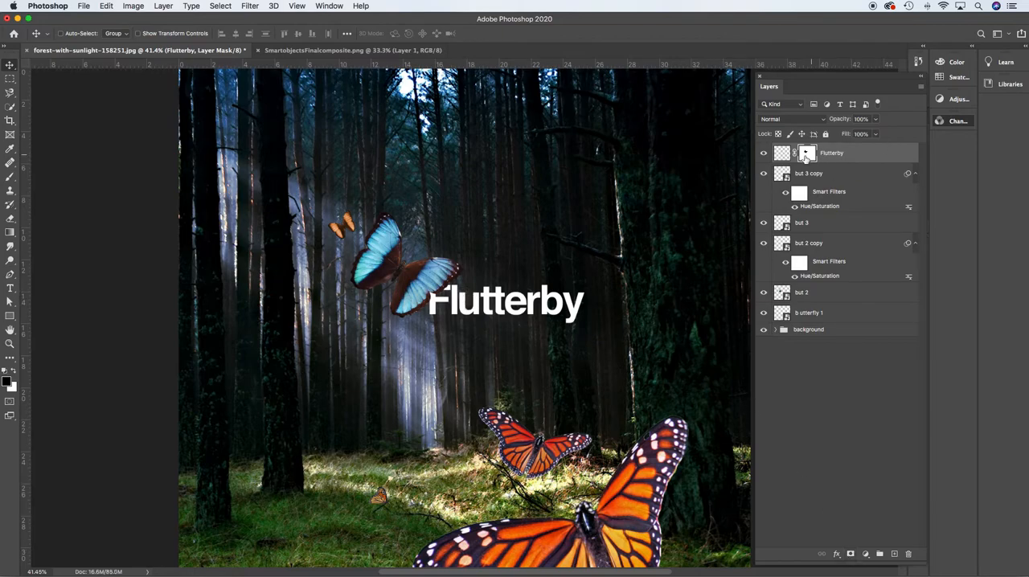
Step: Load the Flutterby title's outline as a selection and create a new empty layer above it
click(784, 156)
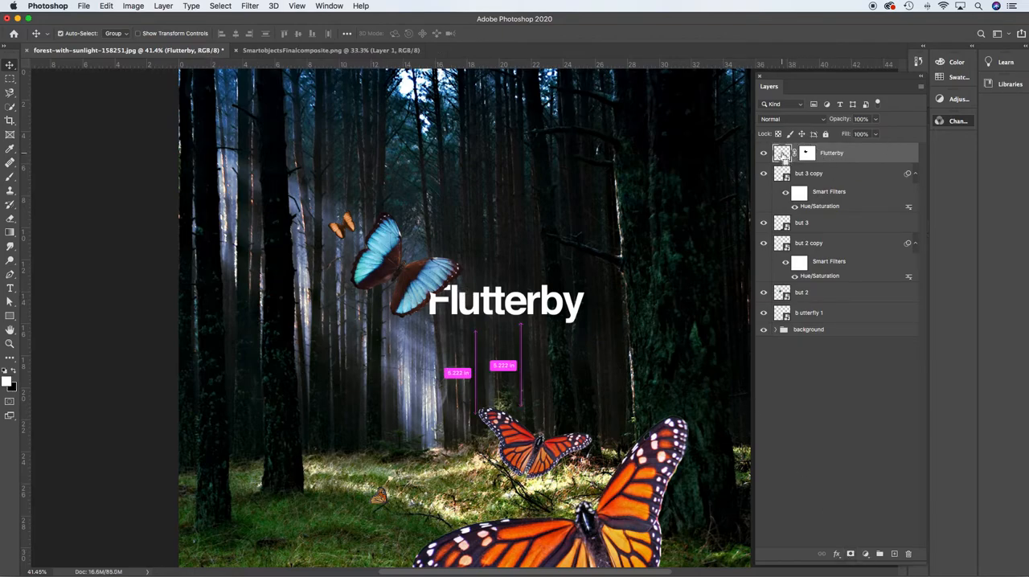
super+click(784, 156)
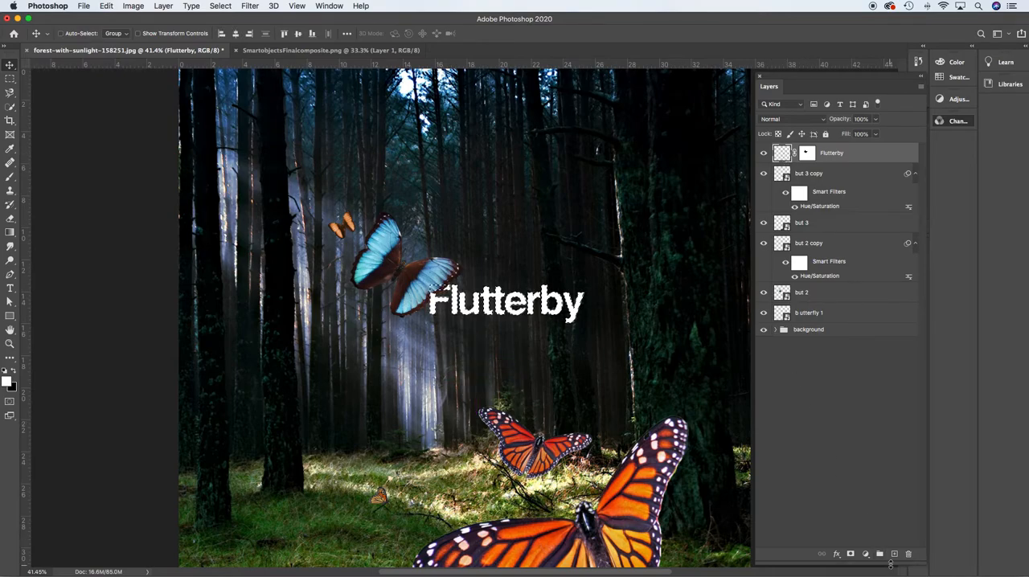
click(895, 554)
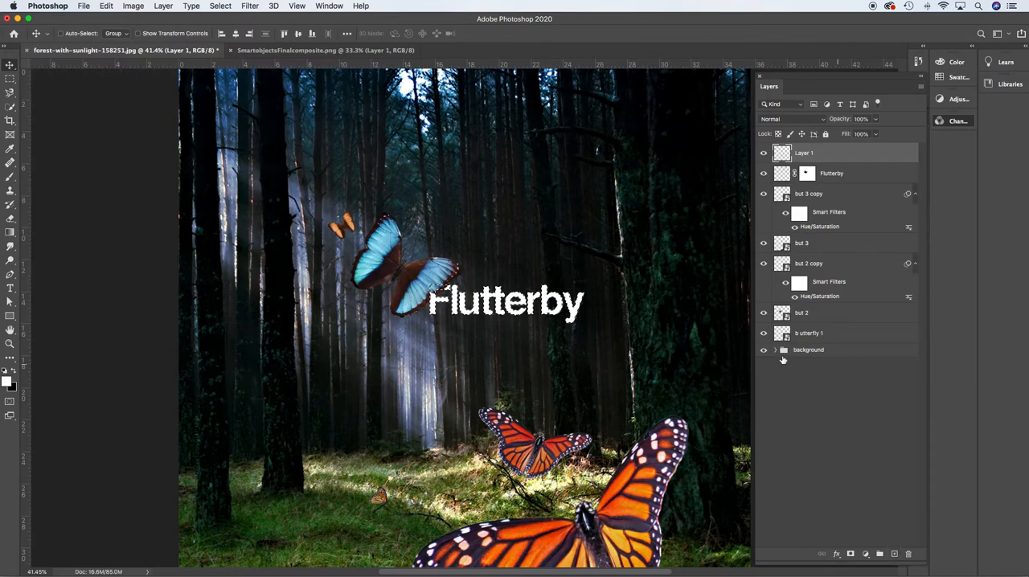
Step: Switch the foreground color to black and reduce the Brush tool's size to 500
click(15, 370)
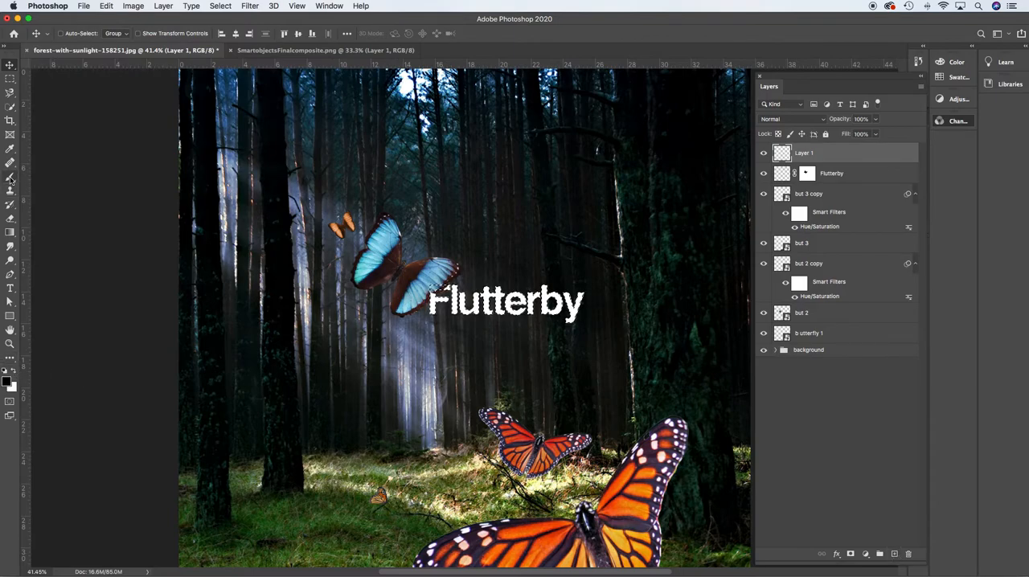
click(11, 178)
key(bracketleft)
key(bracketleft)
key(bracketleft)
key(bracketleft)
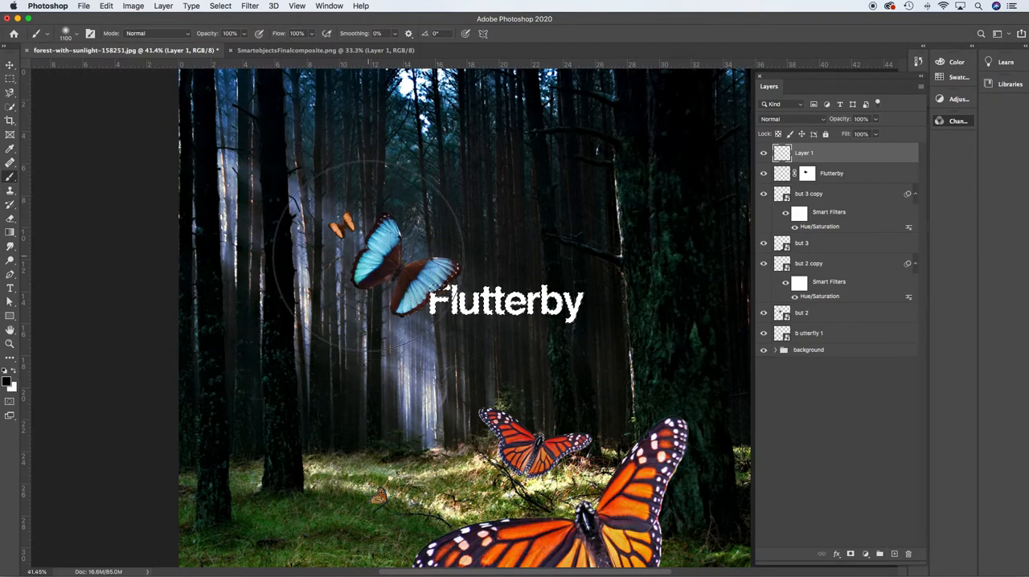
key(bracketleft)
key(bracketleft)
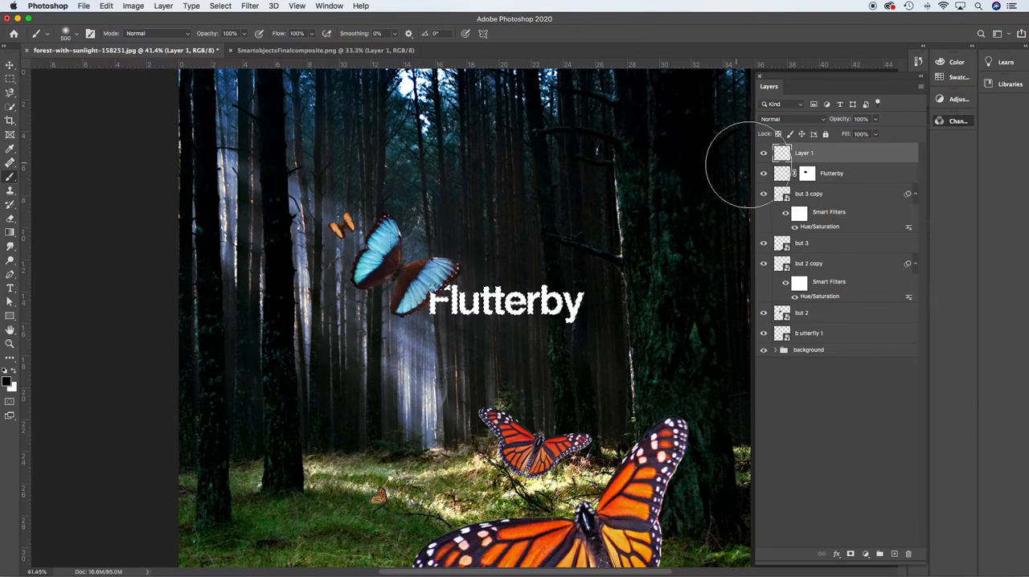
Step: Move Layer 1 and Flutterby together below the but 2 layer, and brush a black shadow over the title's F on Layer 1
shift+click(841, 175)
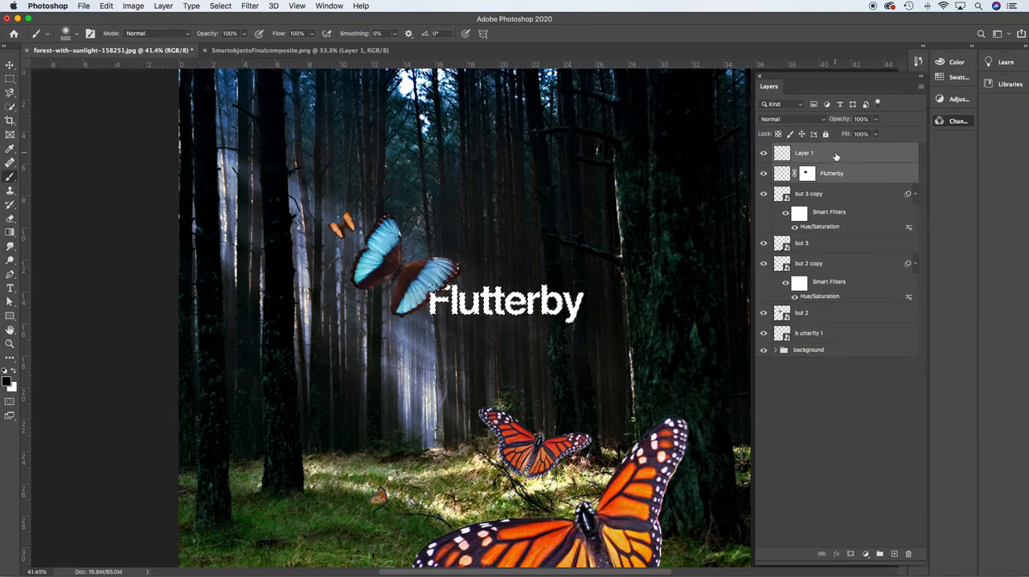
drag(836, 156, 829, 327)
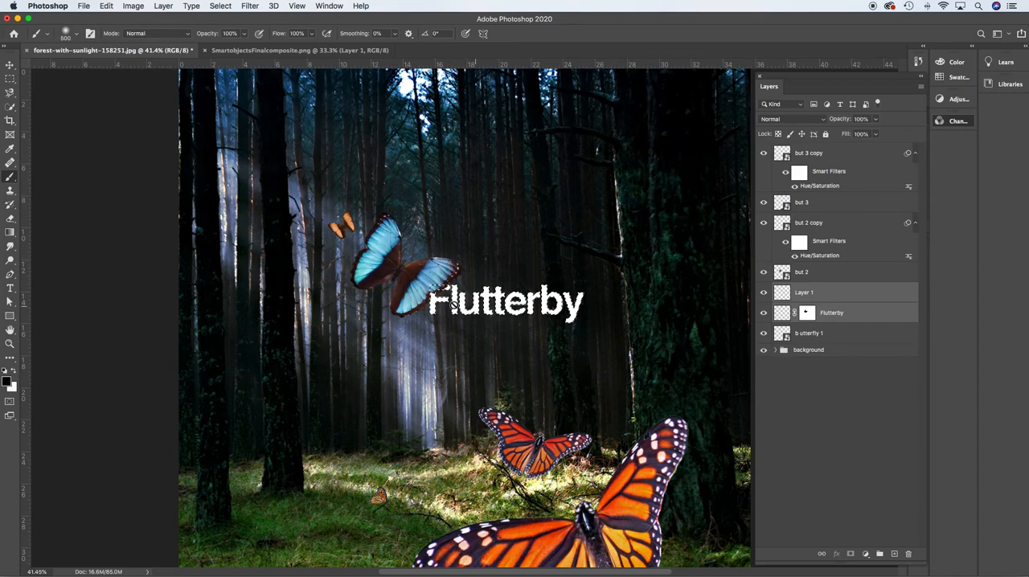
click(827, 296)
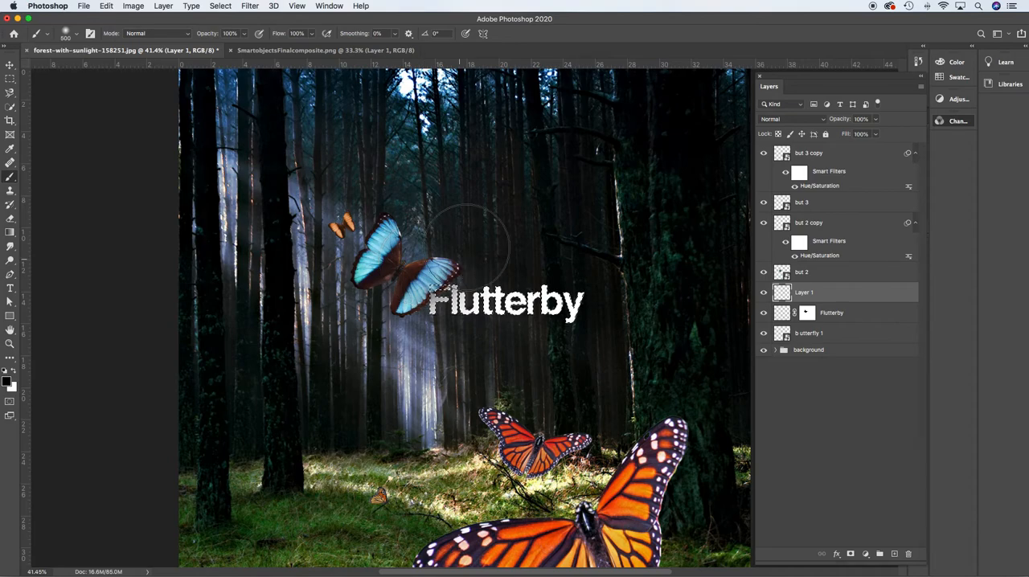
key(v)
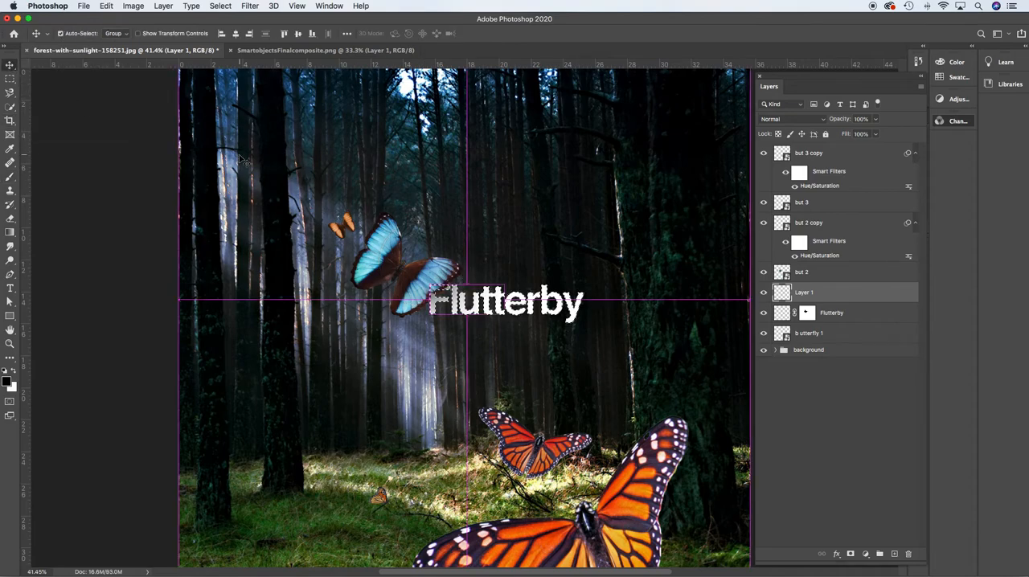
Step: Delete the Flutterby layer's mask without applying it, and move the title together with Layer 1 slightly down
drag(821, 332, 910, 555)
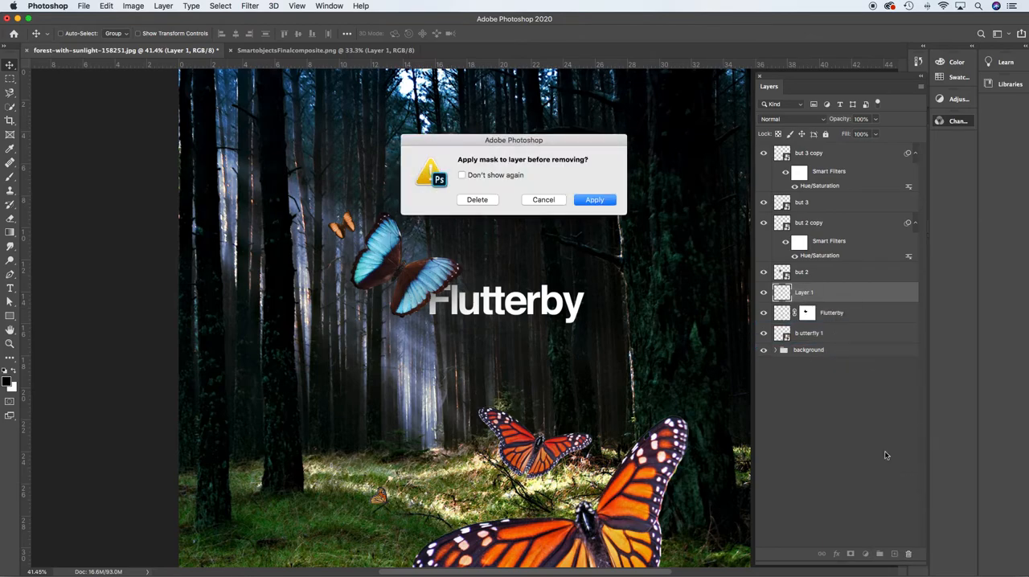
click(477, 201)
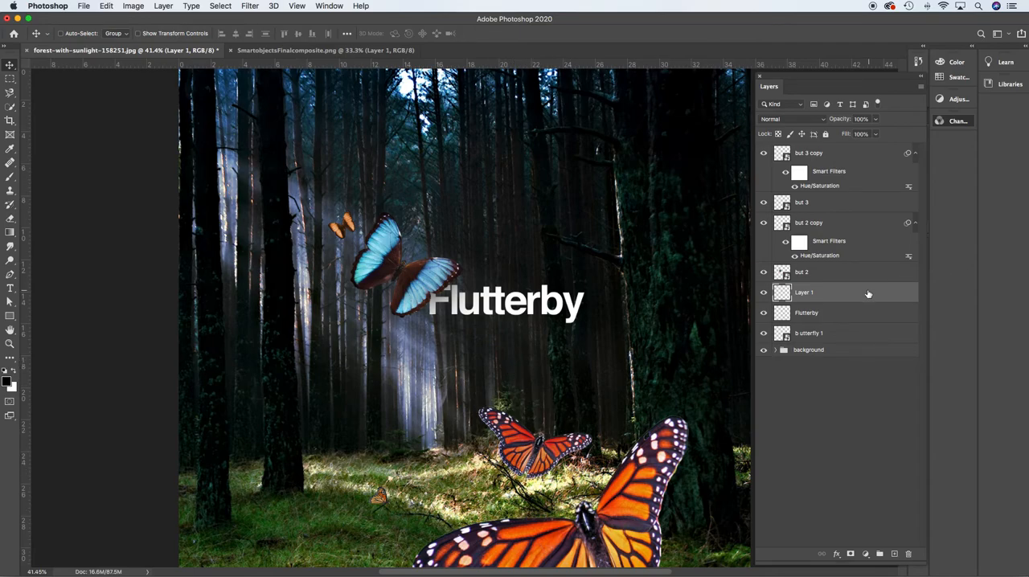
shift+click(844, 316)
drag(468, 311, 471, 315)
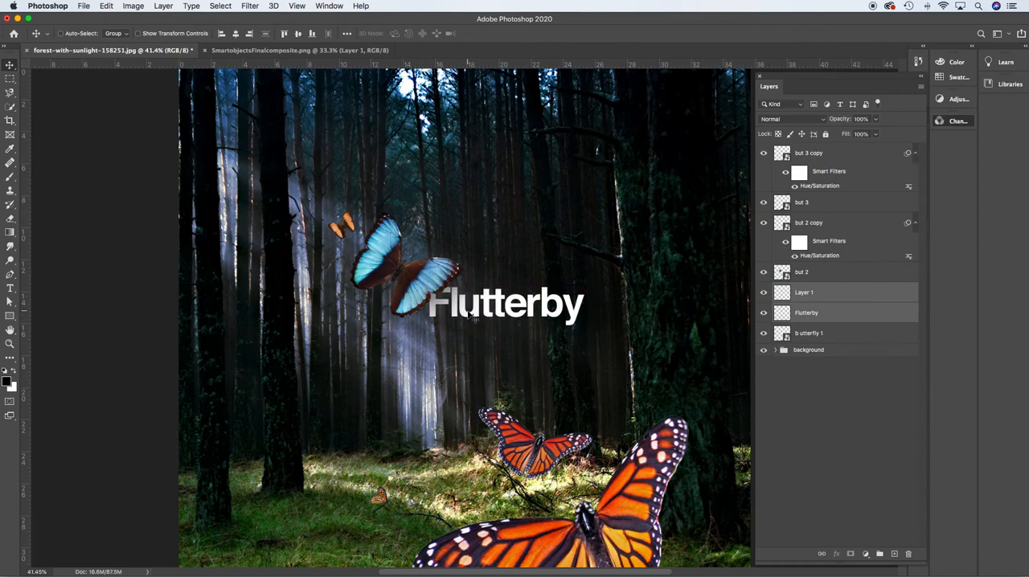
Step: Expand the background group to examine the forest layers and their smart filters
scroll(499, 316, down, 10)
scroll(499, 316, left, 7)
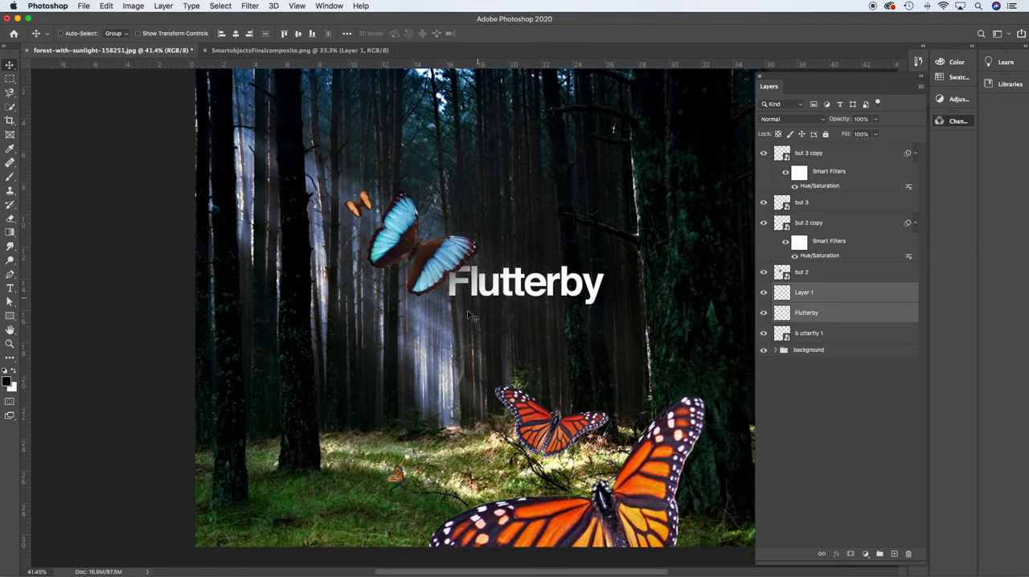
drag(601, 180, 475, 338)
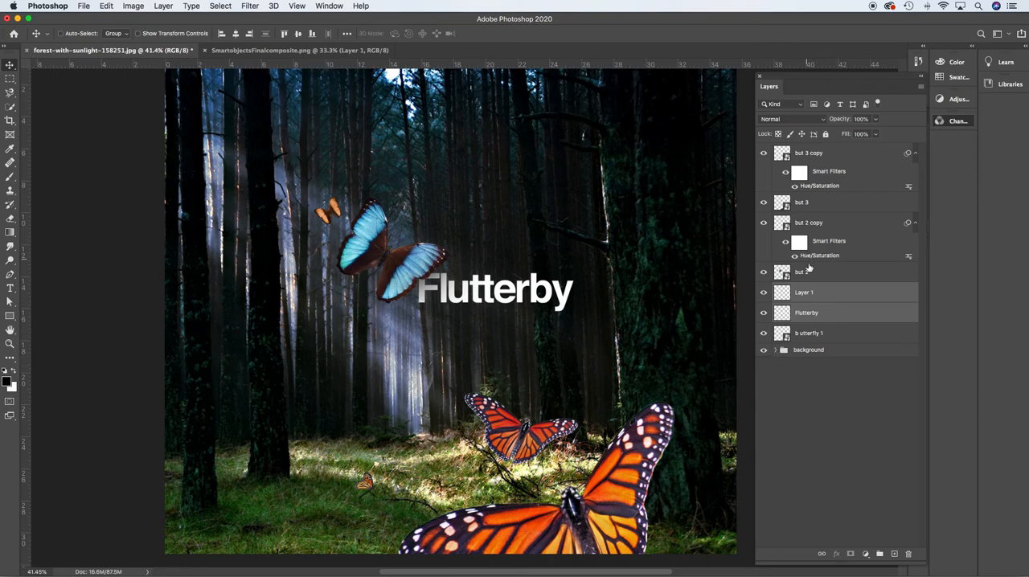
click(776, 351)
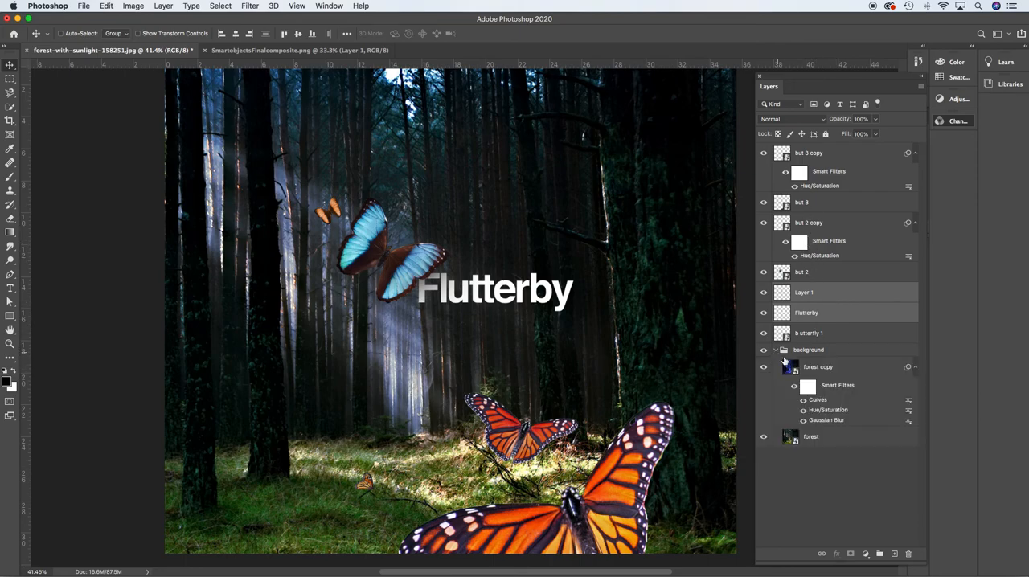